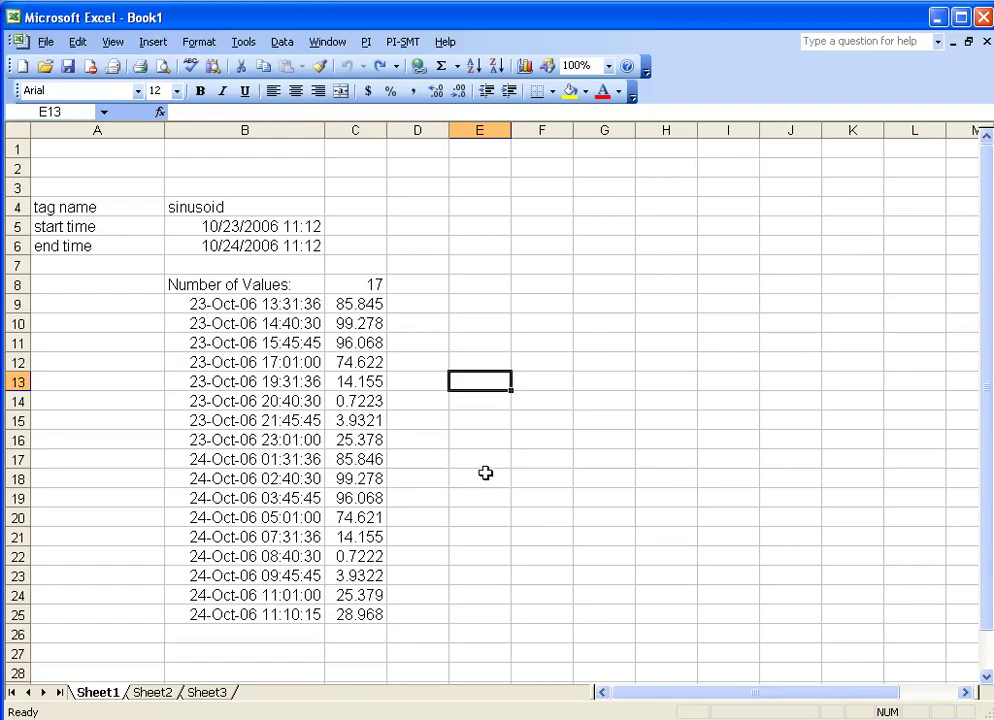
- Inspect the array's timestamp cells and the number-of-values cell
left_click(261, 341)
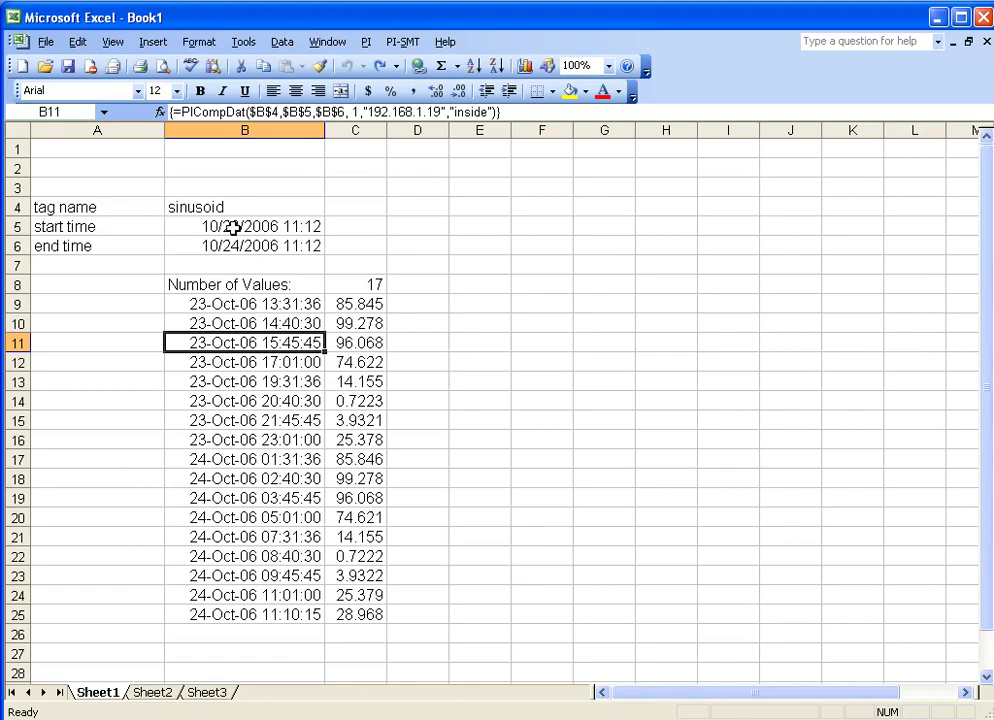
left_click(349, 286)
left_click(276, 361)
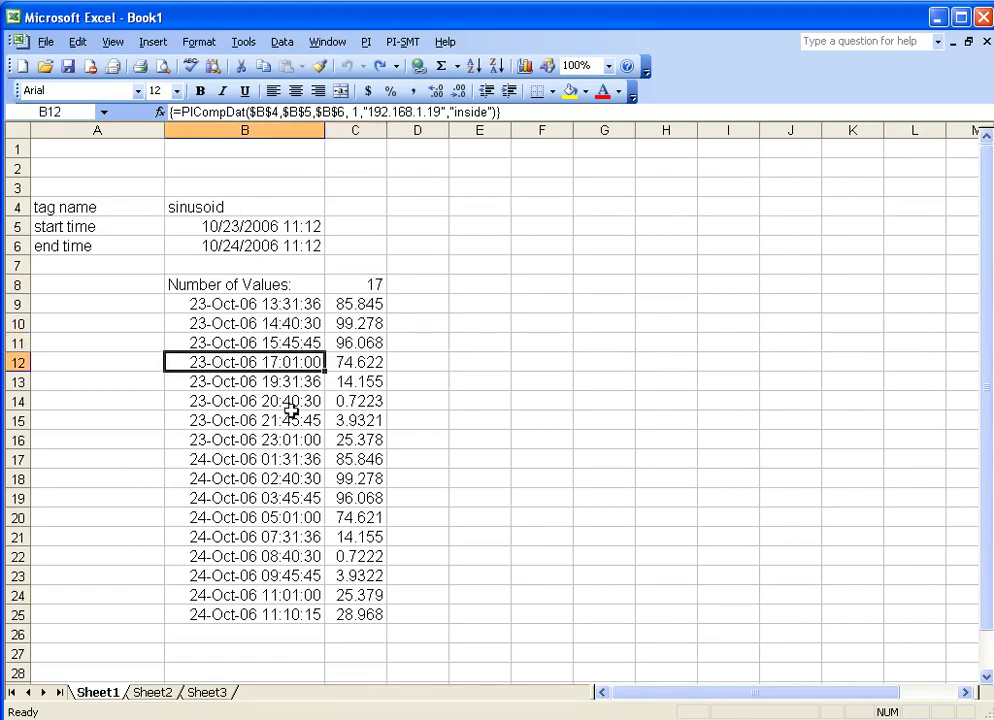
left_click(306, 420)
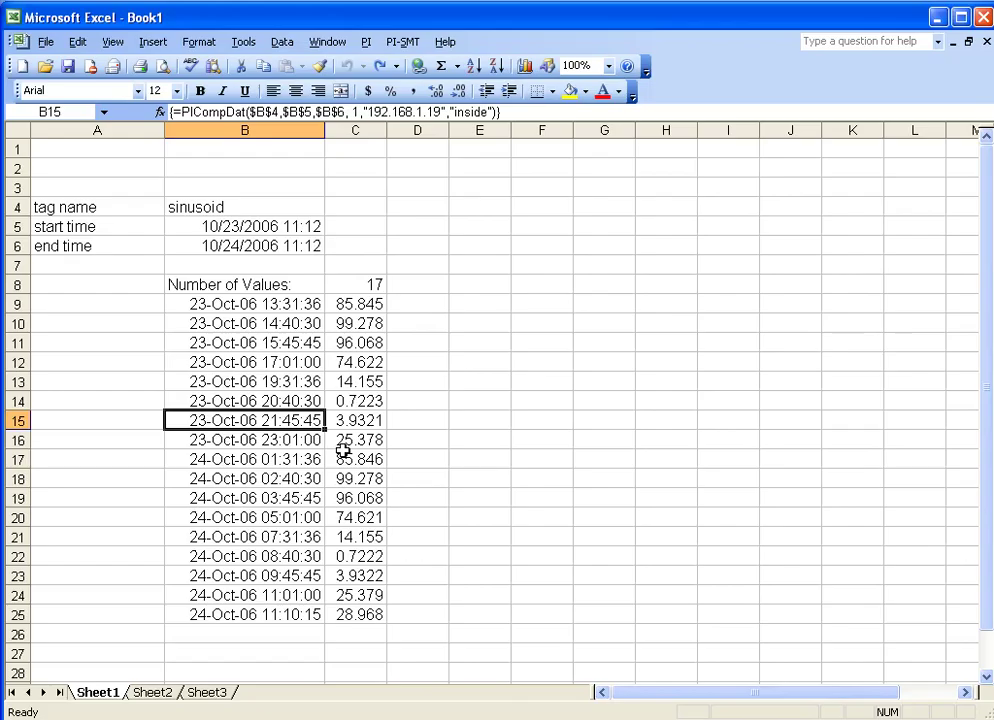
left_click(340, 443)
- Attempt to edit array cell C16, dismiss the partial-array errors, and cancel the edit
left_click(243, 112)
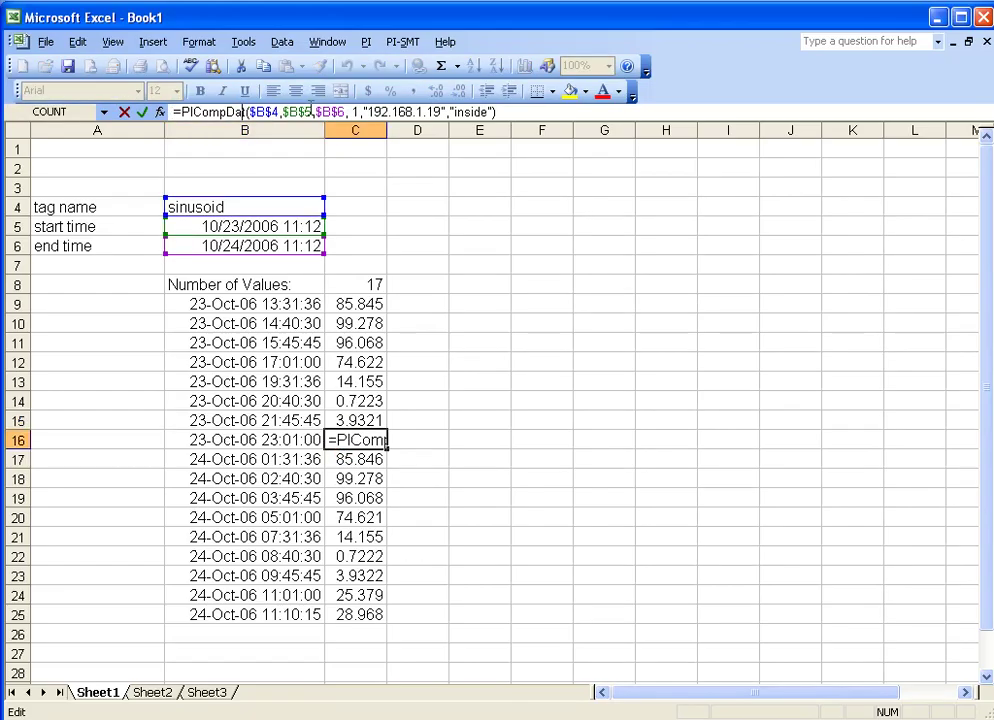
type("t")
key("Return")
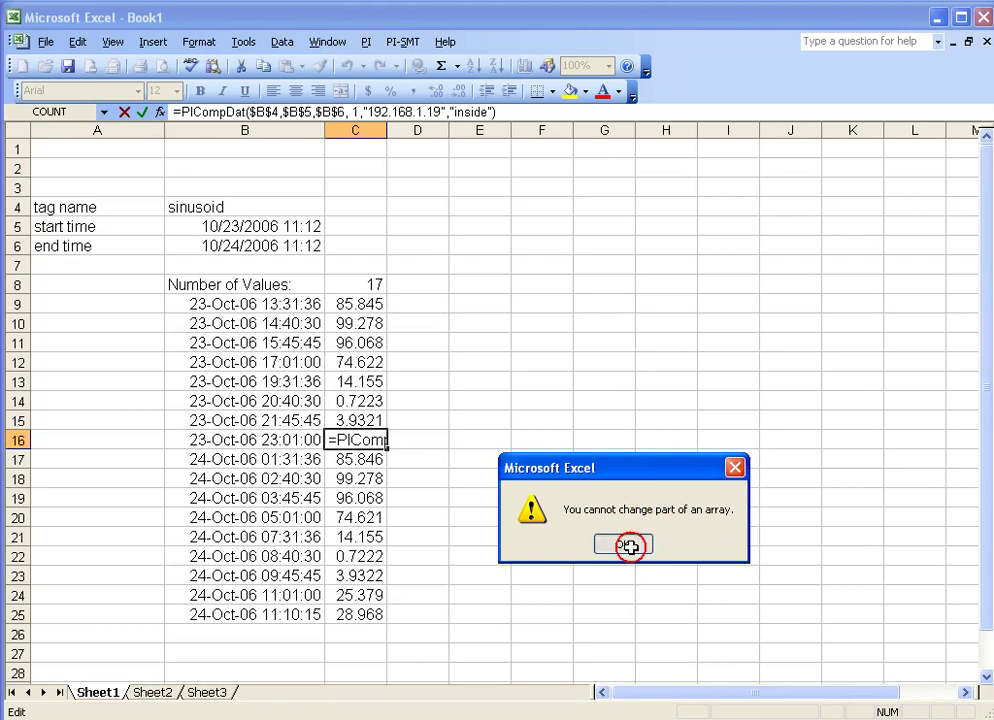
left_click(629, 546)
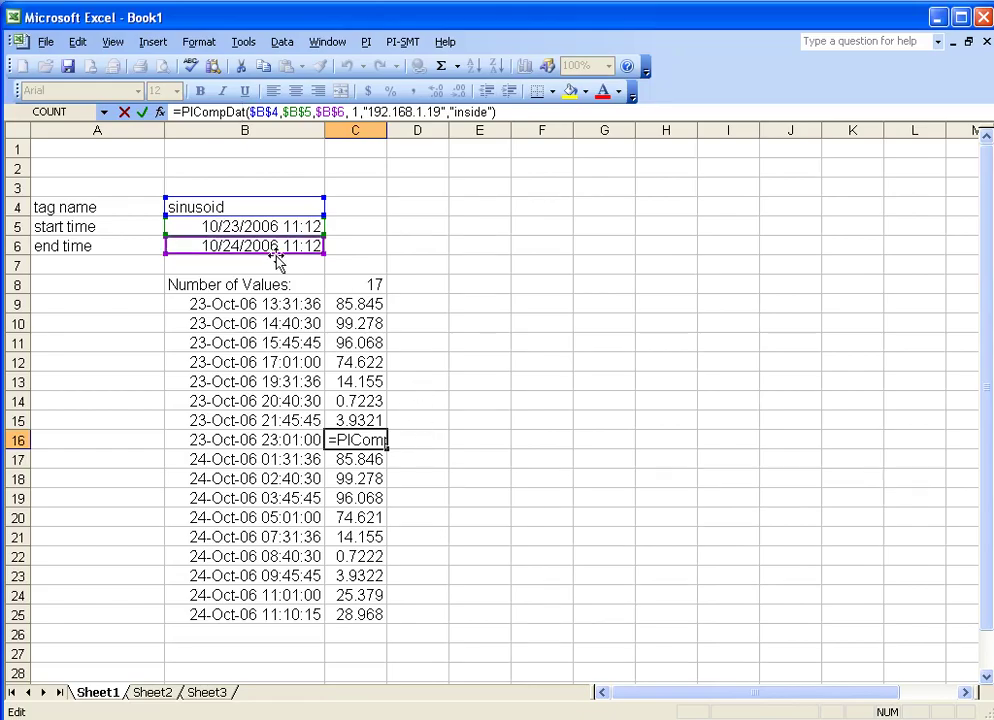
left_click(426, 361)
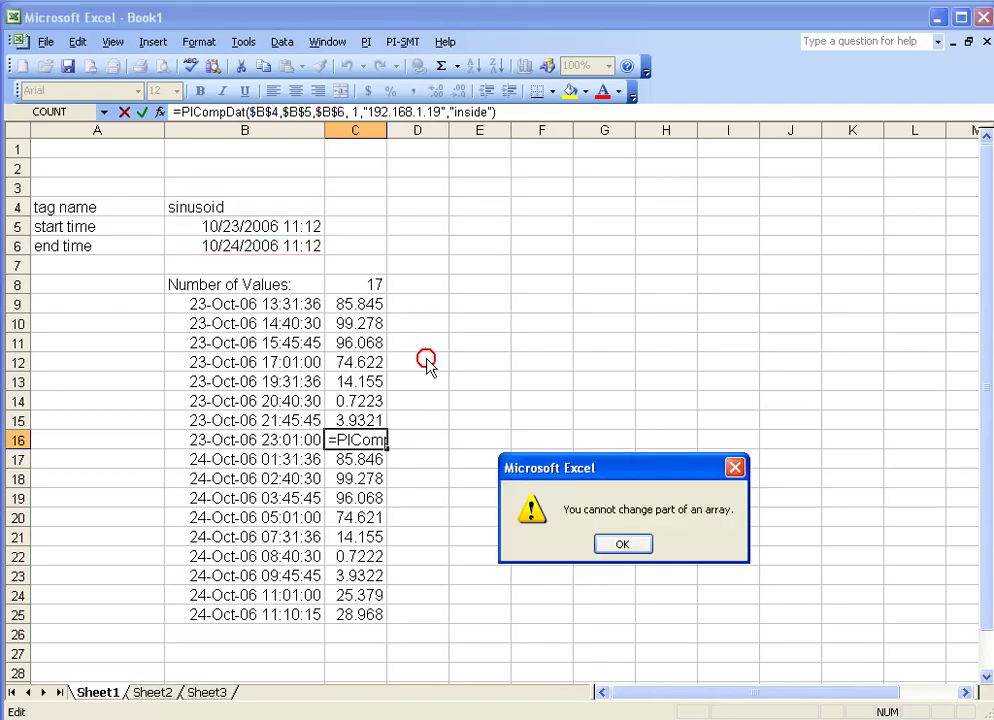
left_click(630, 545)
left_click(498, 230)
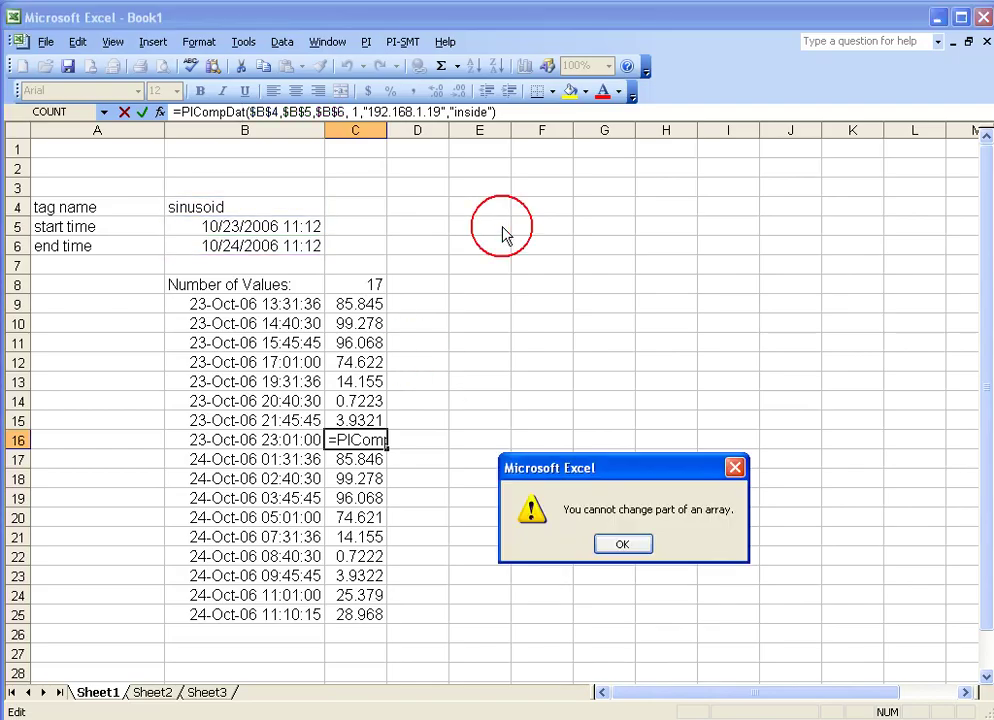
left_click(622, 546)
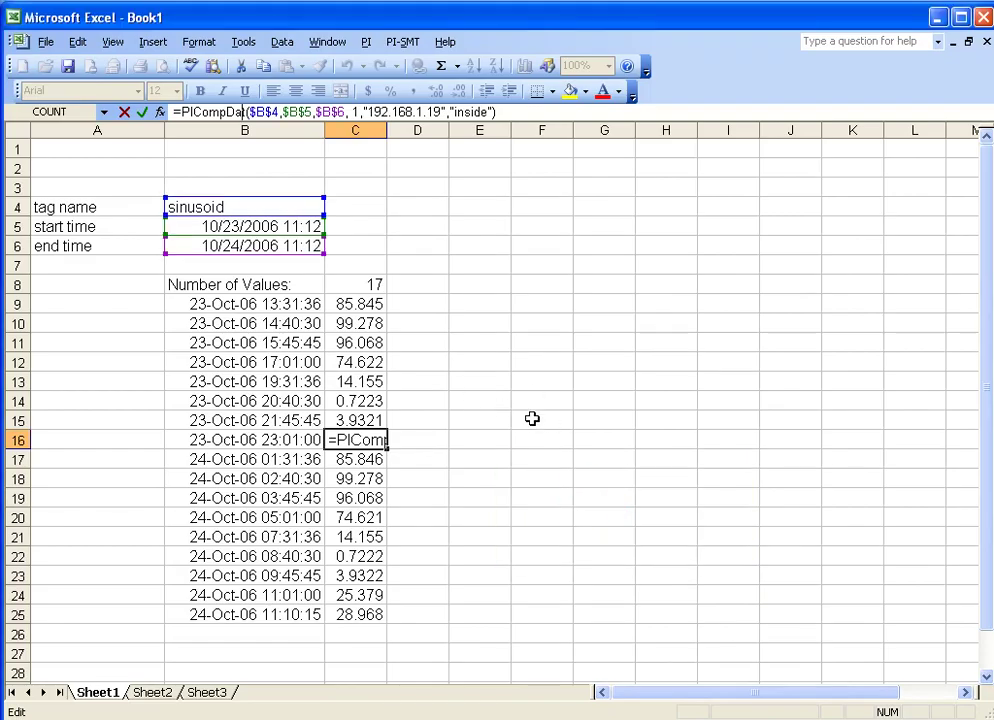
key("Escape")
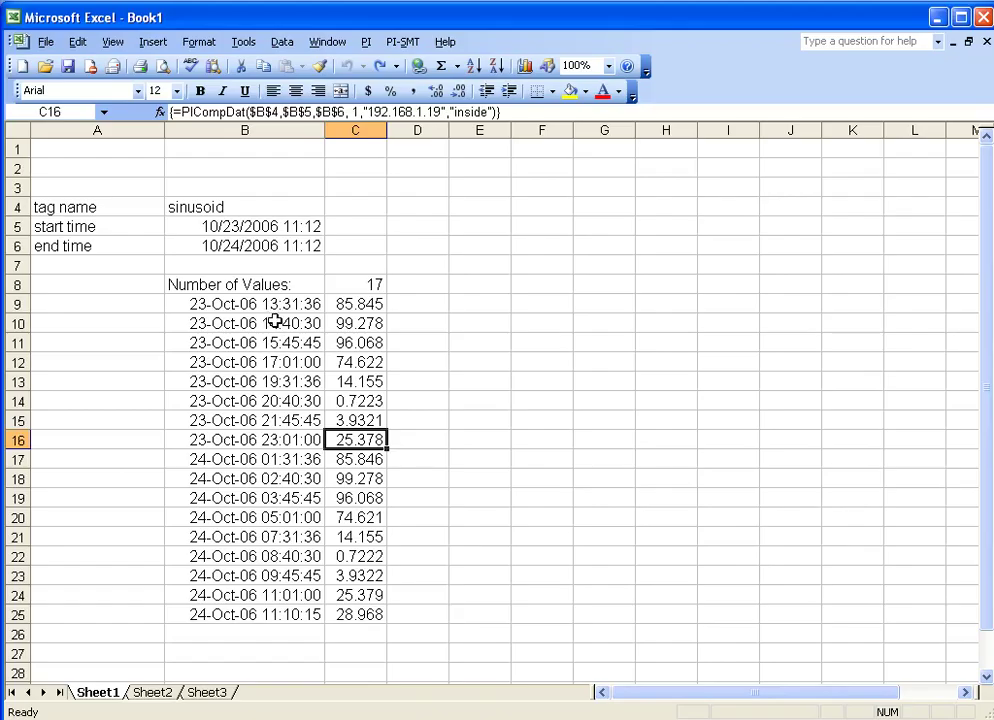
- Copy B8:C25 and paste it at F8 as values only
mouse_move(186, 284)
left_mouse_down()
mouse_move(326, 386)
mouse_move(346, 618)
left_mouse_up()
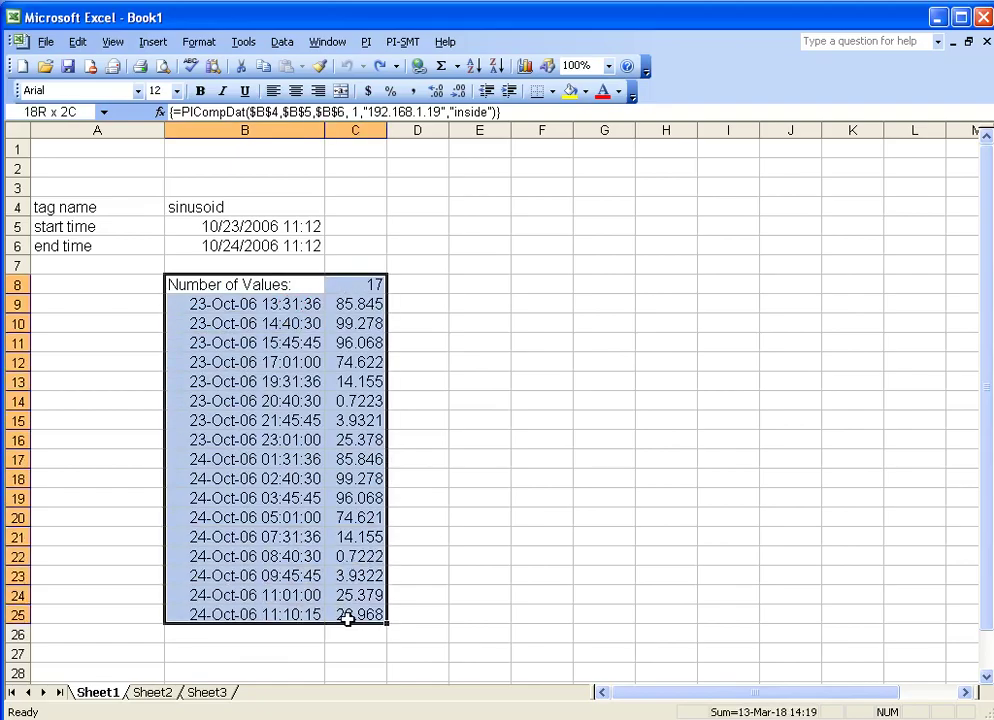
right_click(283, 383)
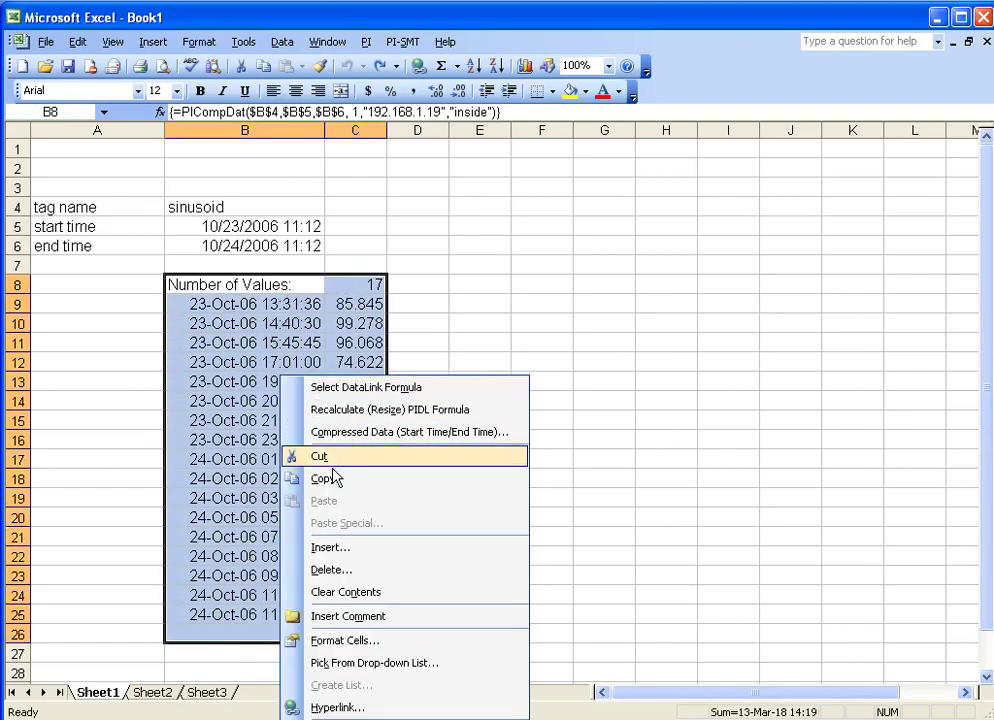
left_click(330, 479)
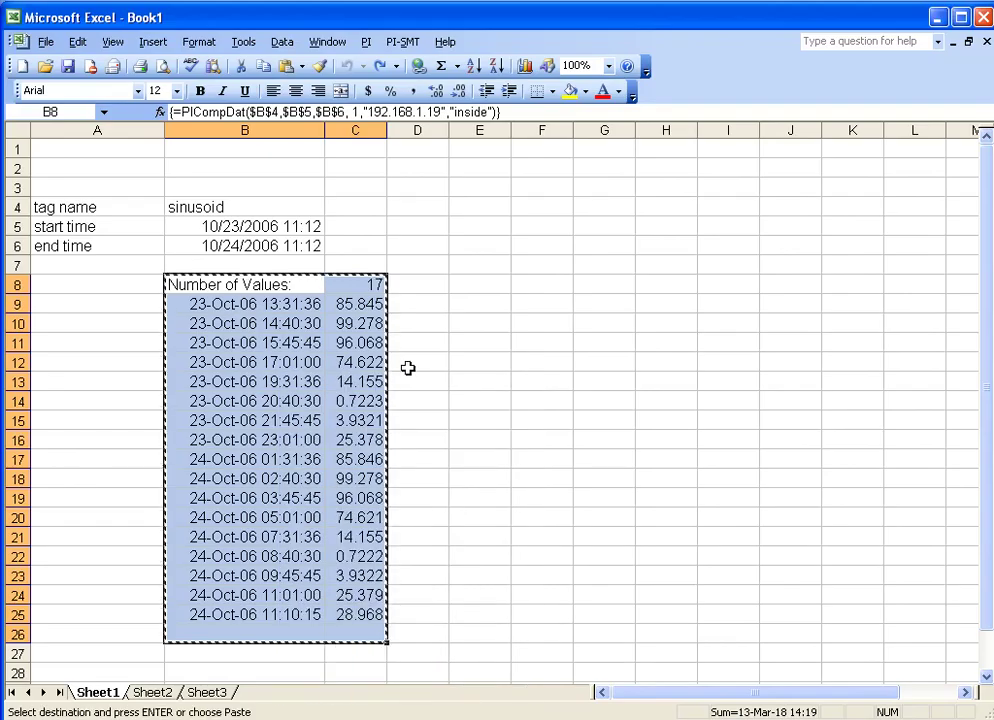
left_click(520, 285)
right_click(527, 286)
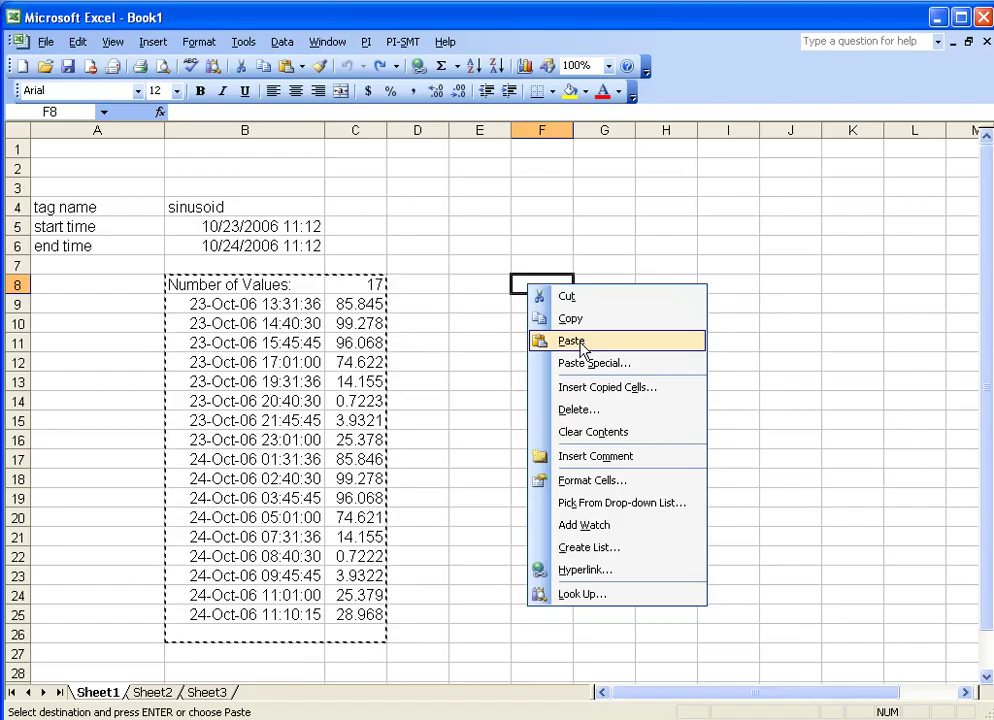
left_click(584, 365)
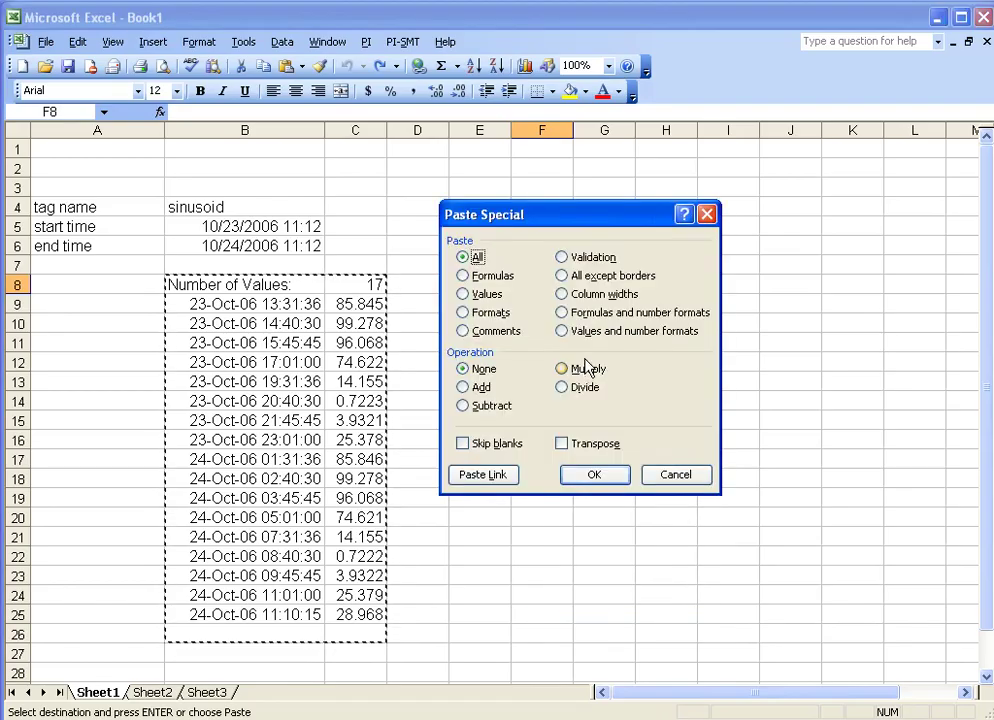
left_click(488, 295)
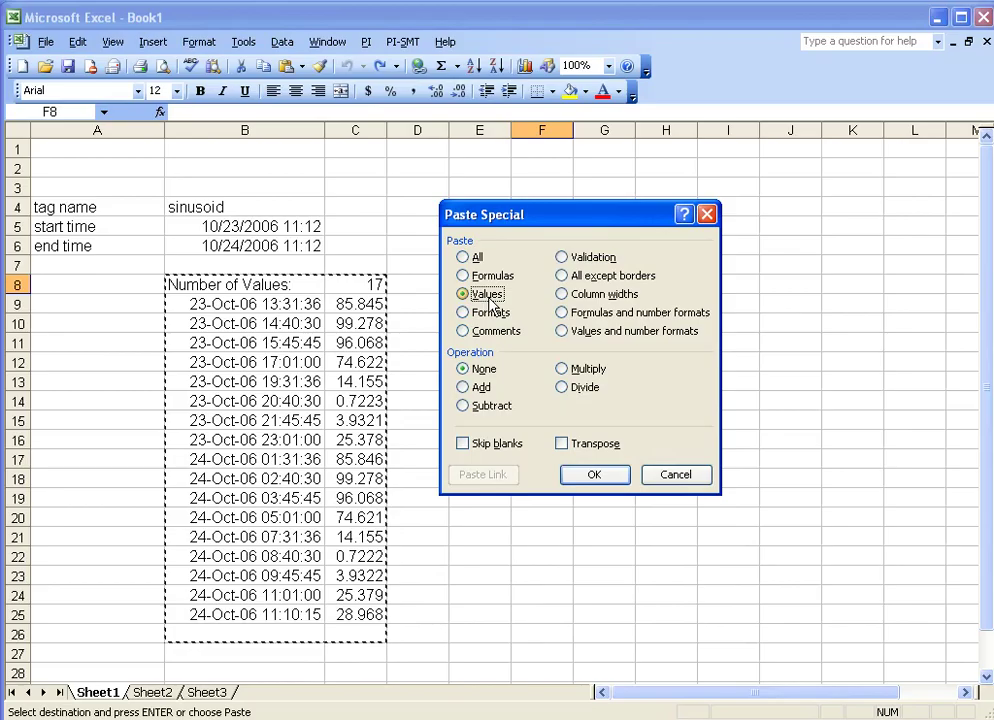
left_click(594, 475)
- Widen column F to show the serial-number timestamps and select F9:F25
left_click(572, 362)
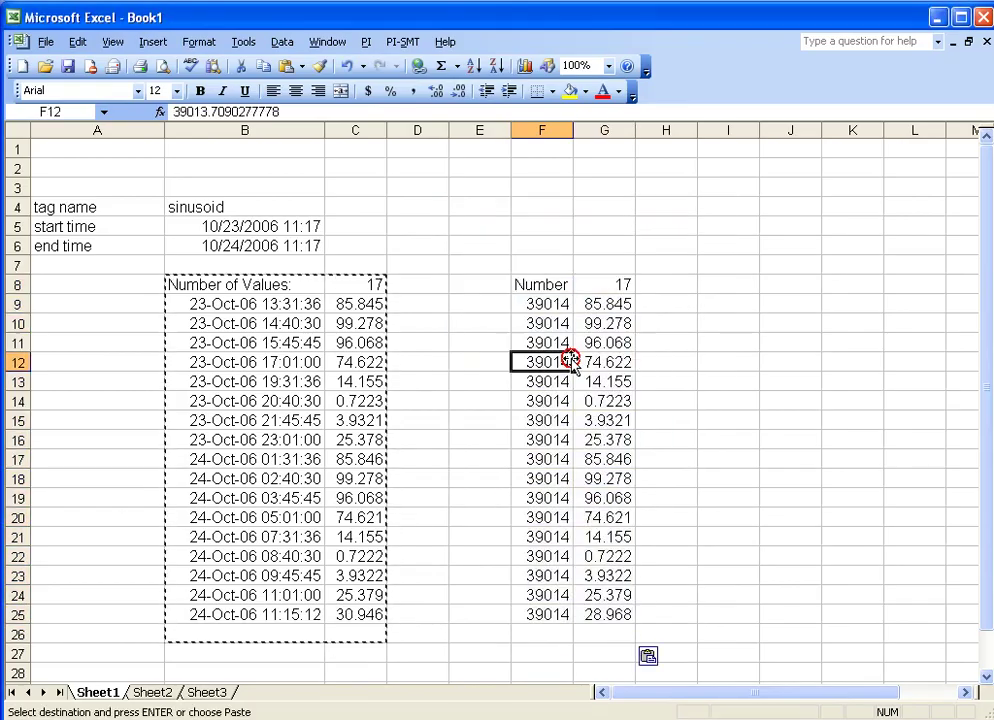
left_click_drag(573, 131, 639, 131)
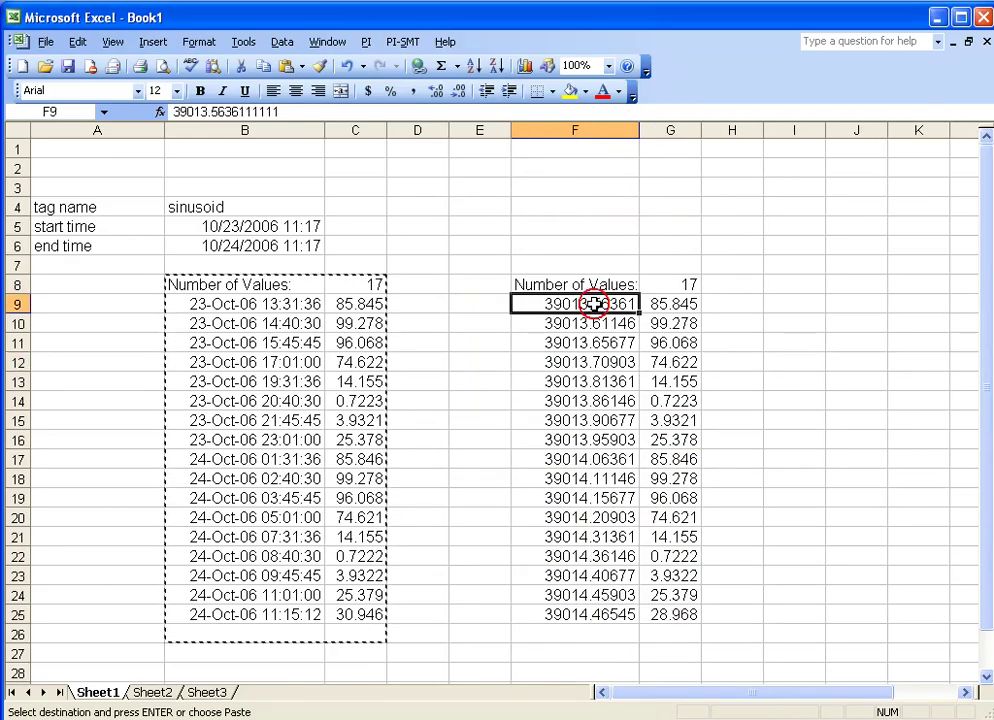
left_click_drag(595, 304, 595, 615)
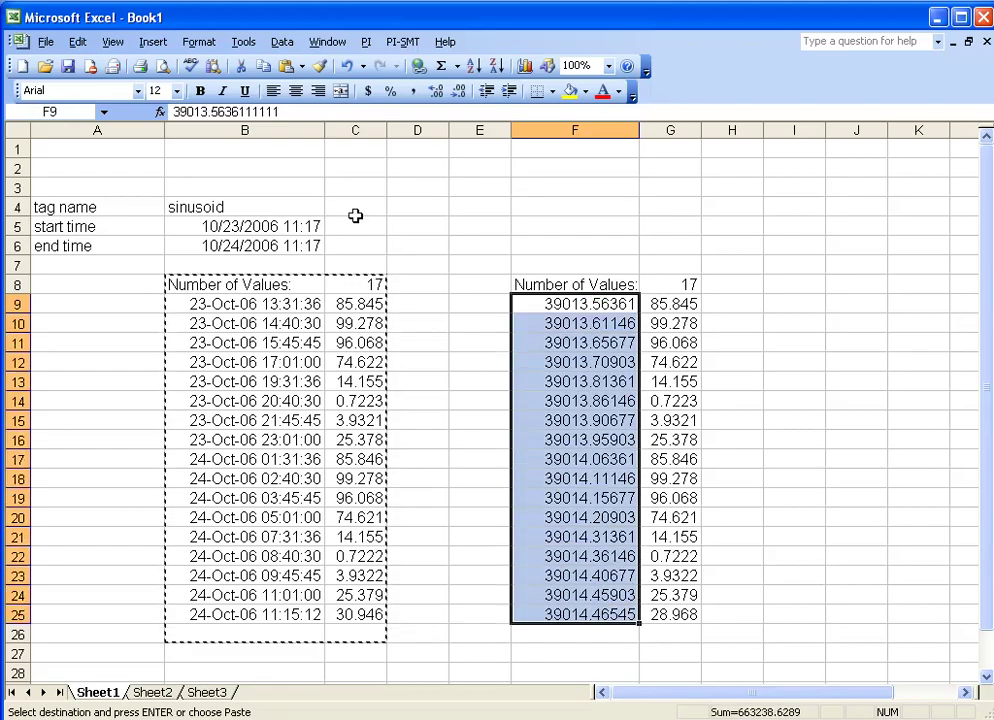
- Format the copied timestamps F9:F25 as dates using the '3/14/01 1:30 PM' format
left_click(200, 45)
left_click(215, 62)
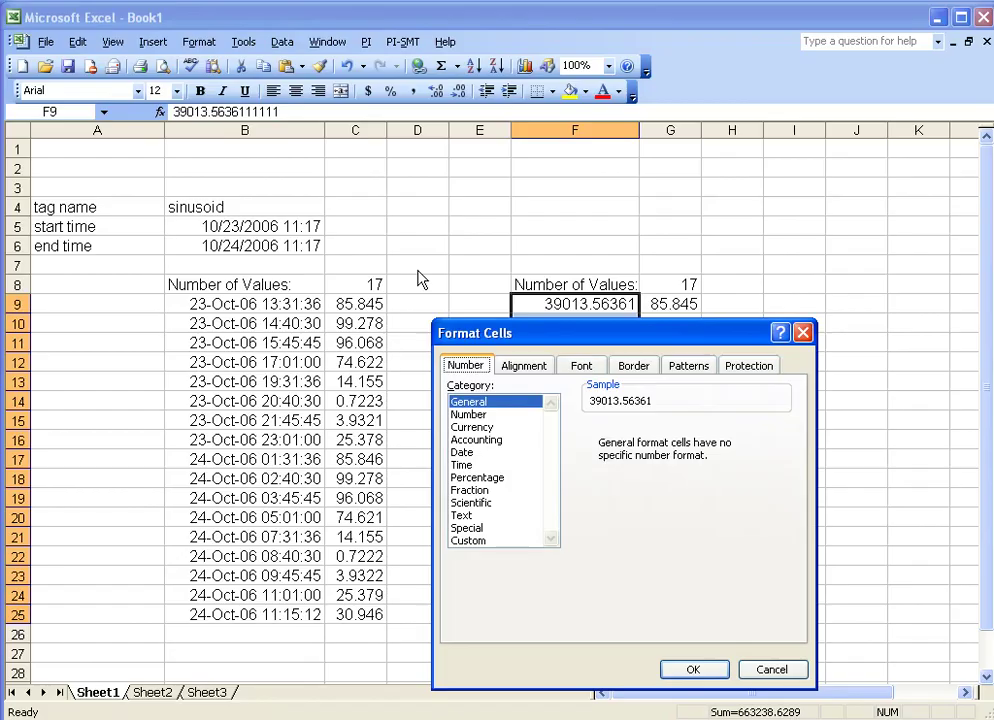
left_click(463, 453)
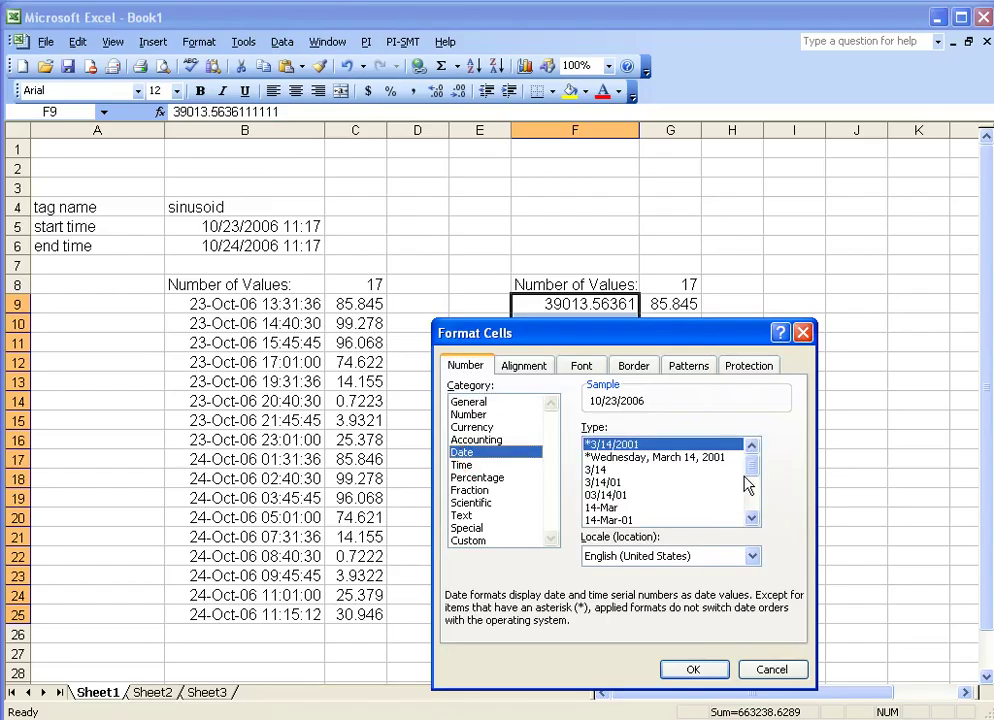
left_click_drag(750, 463, 753, 493)
left_click(660, 494)
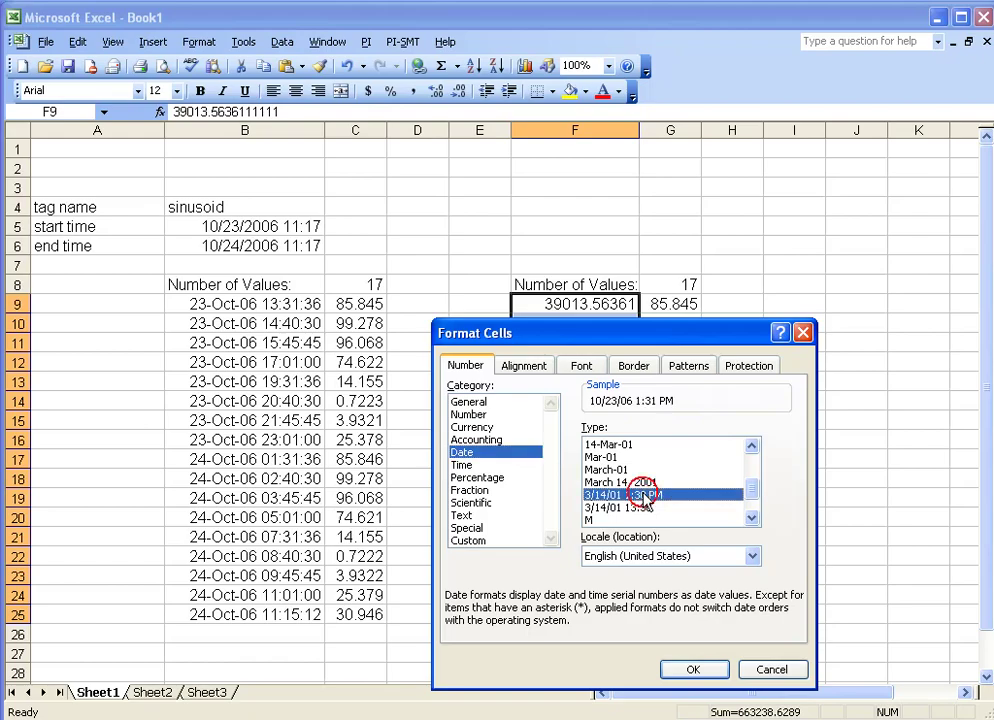
left_click(693, 669)
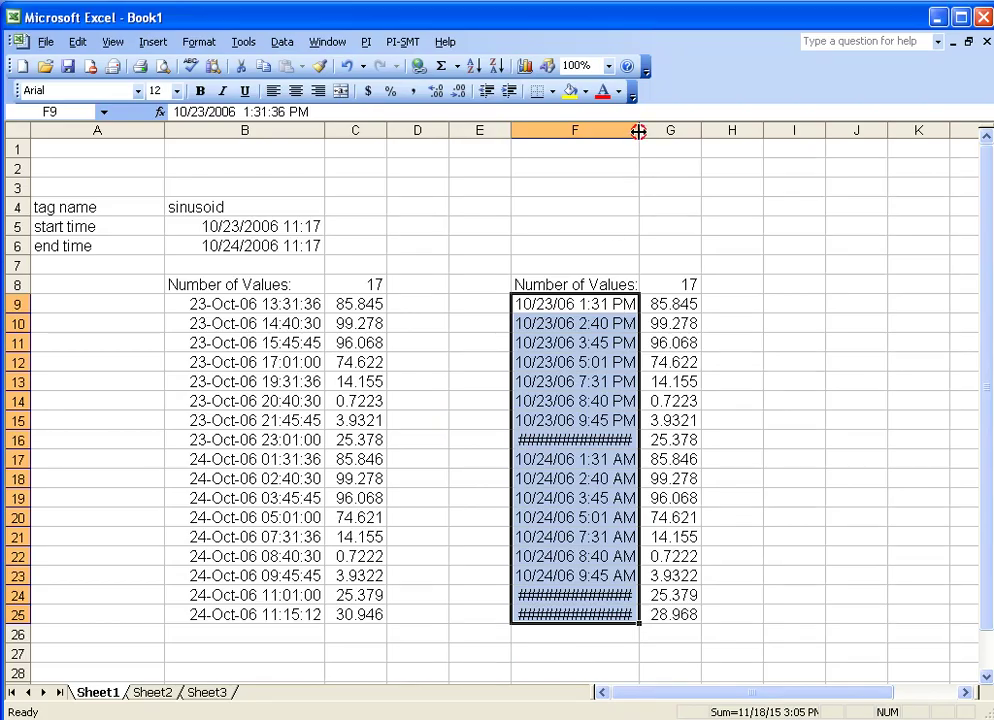
- Widen column F so the dates fit and compare original and copied timestamps
left_click_drag(639, 132, 684, 132)
left_click_drag(621, 381, 621, 370)
left_click(262, 348)
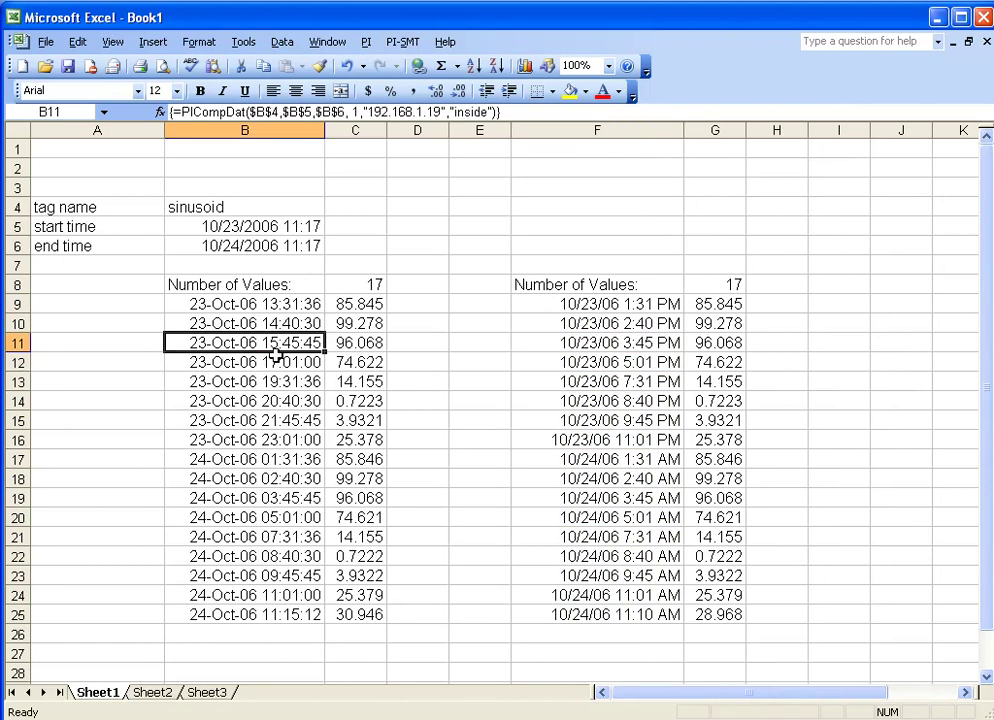
left_click(660, 380)
left_click(705, 380)
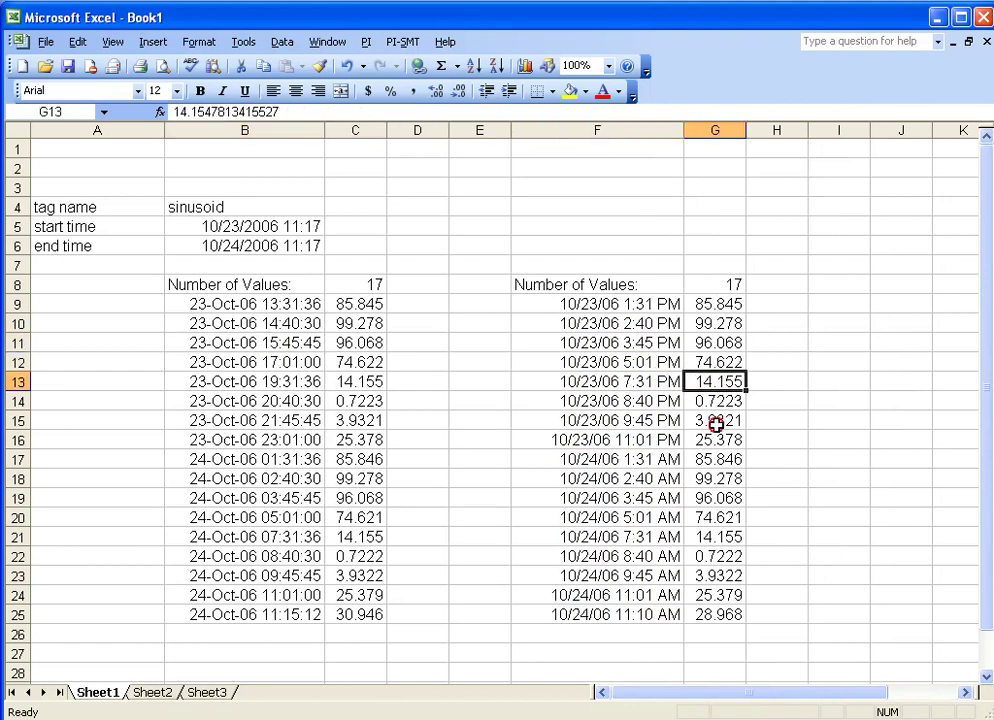
left_click(714, 428)
- Check more copied timestamps and values in columns F and G, then show Sheet2
left_click(660, 462)
left_click(714, 478)
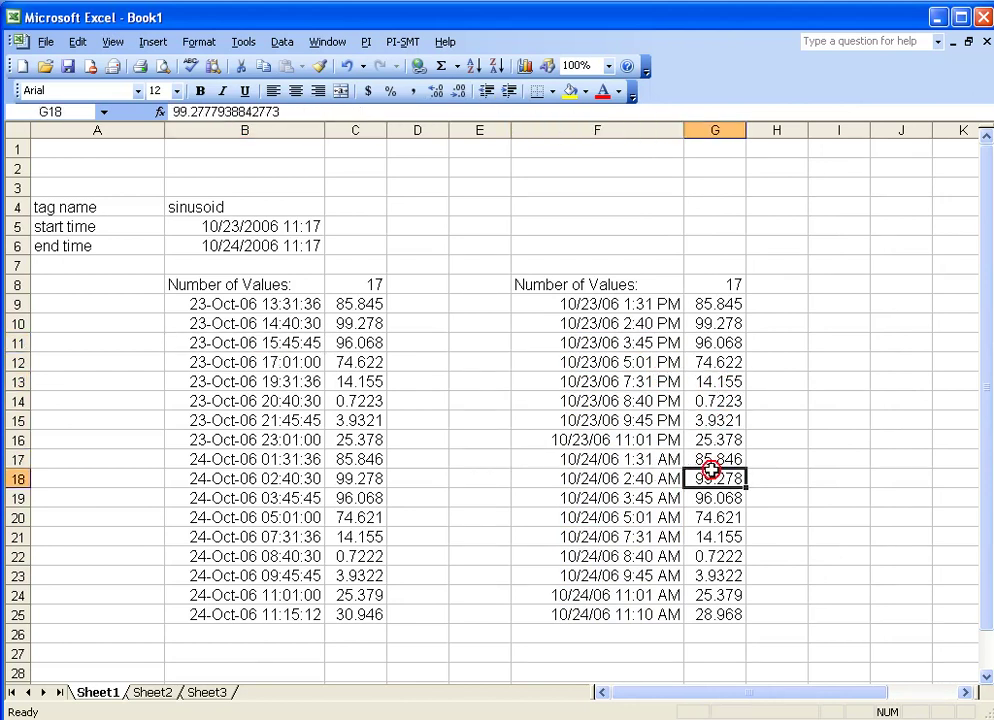
left_click(714, 439)
left_click(714, 400)
left_click(714, 381)
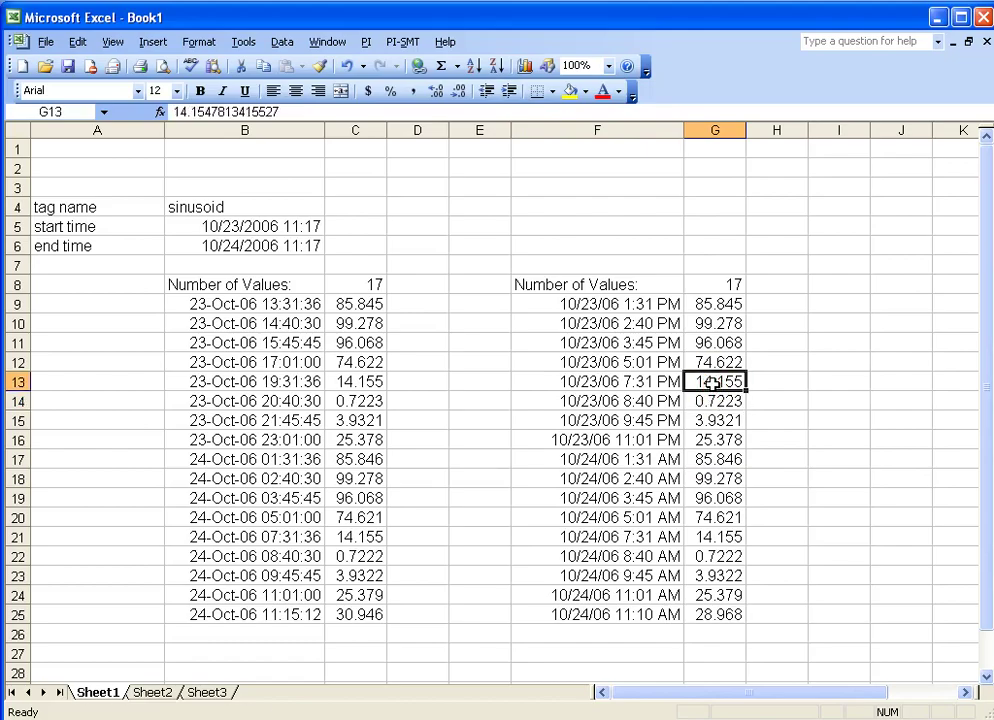
left_click(152, 692)
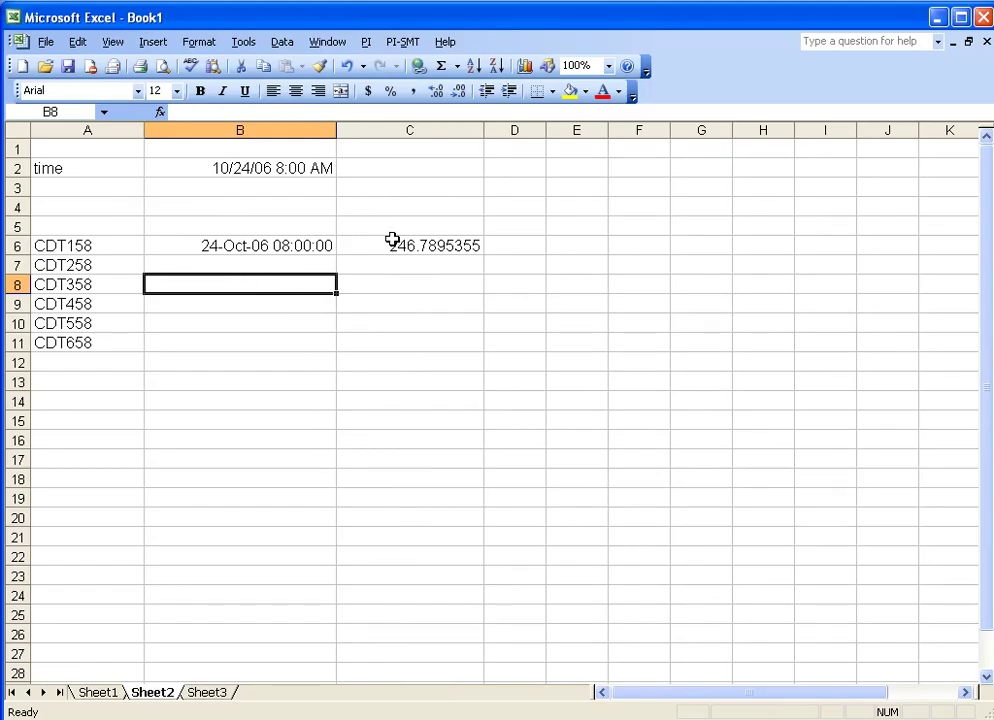
- Review B6's PIArcVal formula in the PI Archive Value dialog, then cancel it
left_click(281, 244)
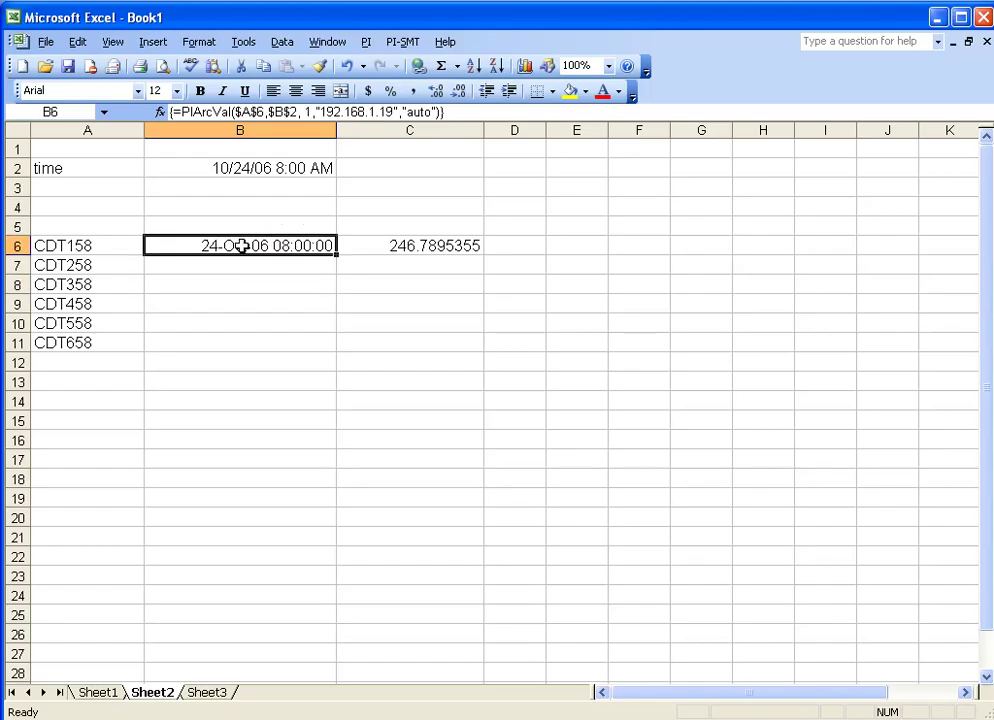
left_click(366, 42)
left_click(388, 107)
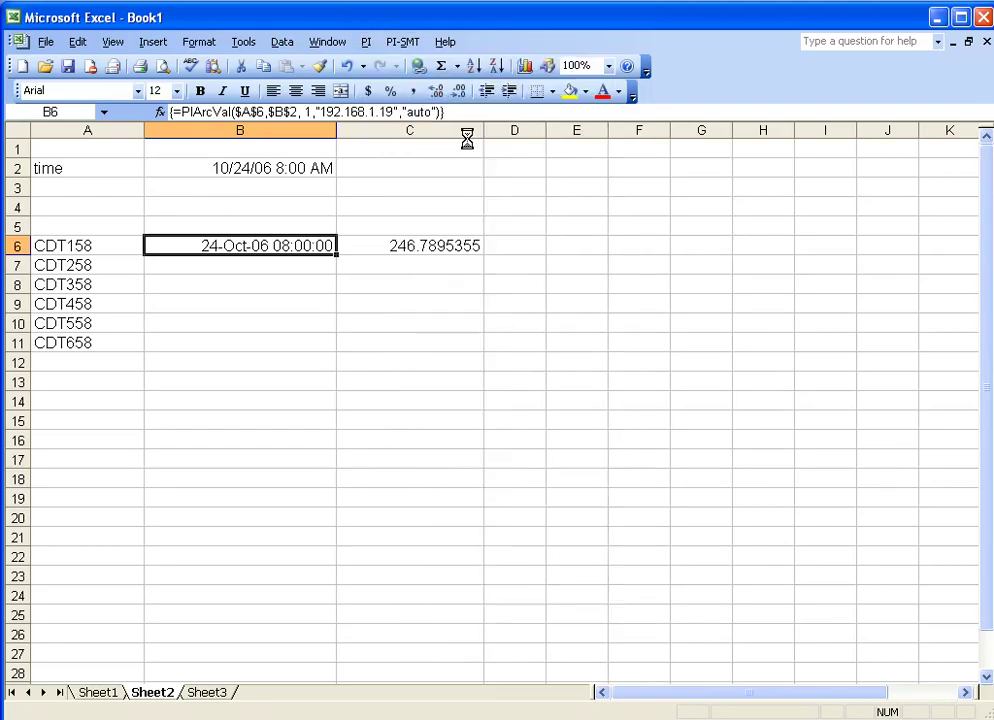
left_click_drag(506, 215, 634, 168)
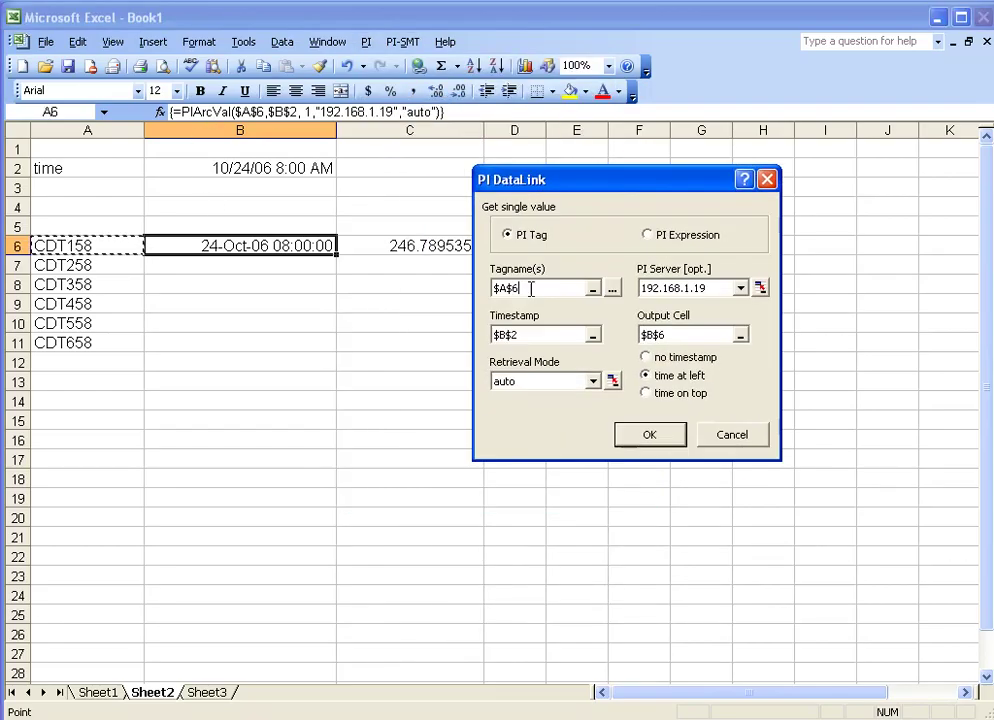
left_click(729, 437)
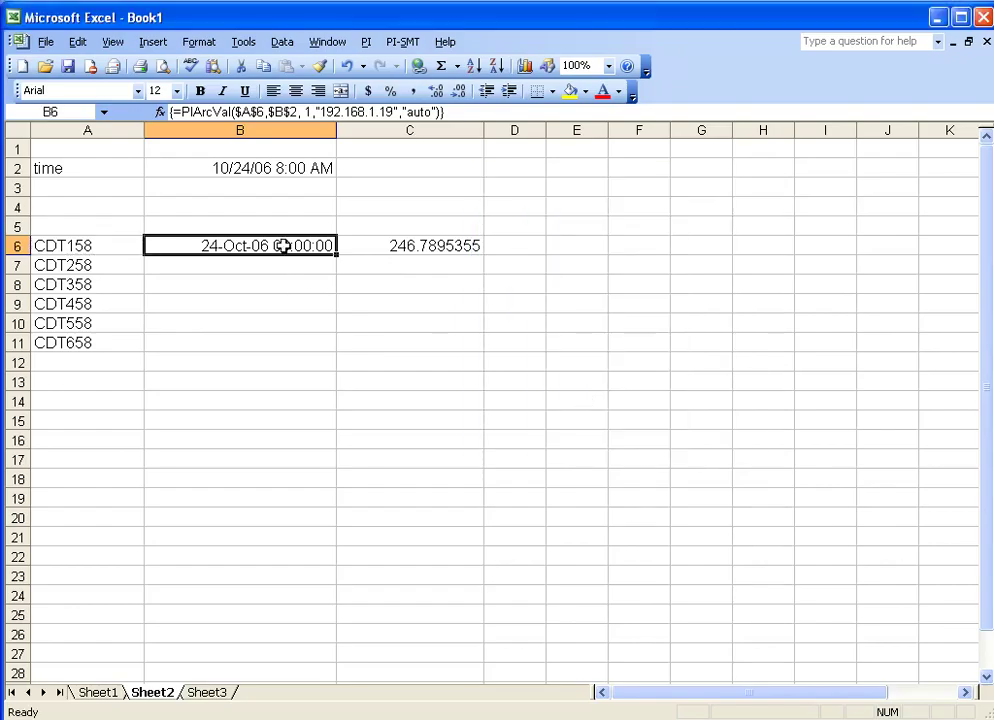
- Fill B6:C6 down to row 11 and inspect C11's formula
left_click_drag(284, 246, 410, 246)
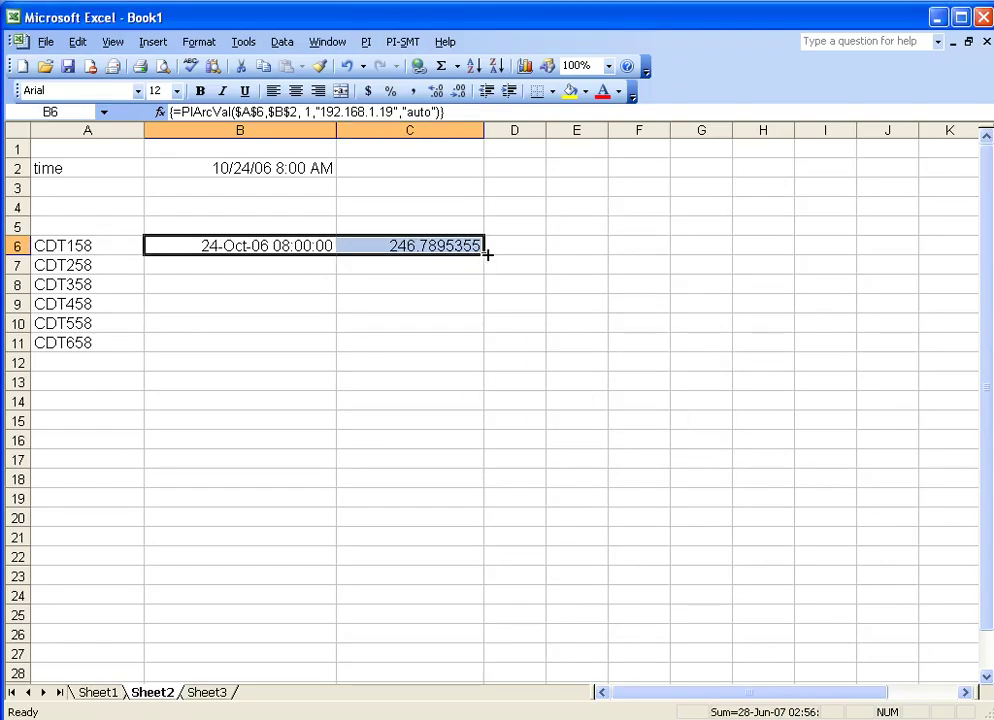
left_click_drag(483, 253, 476, 352)
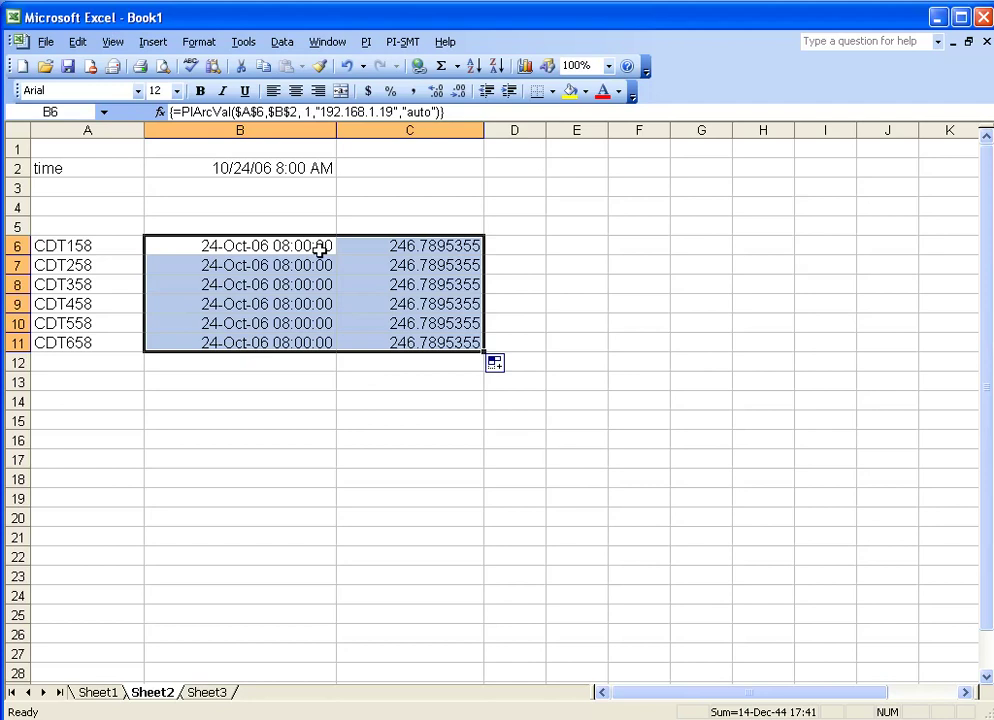
left_click(423, 346)
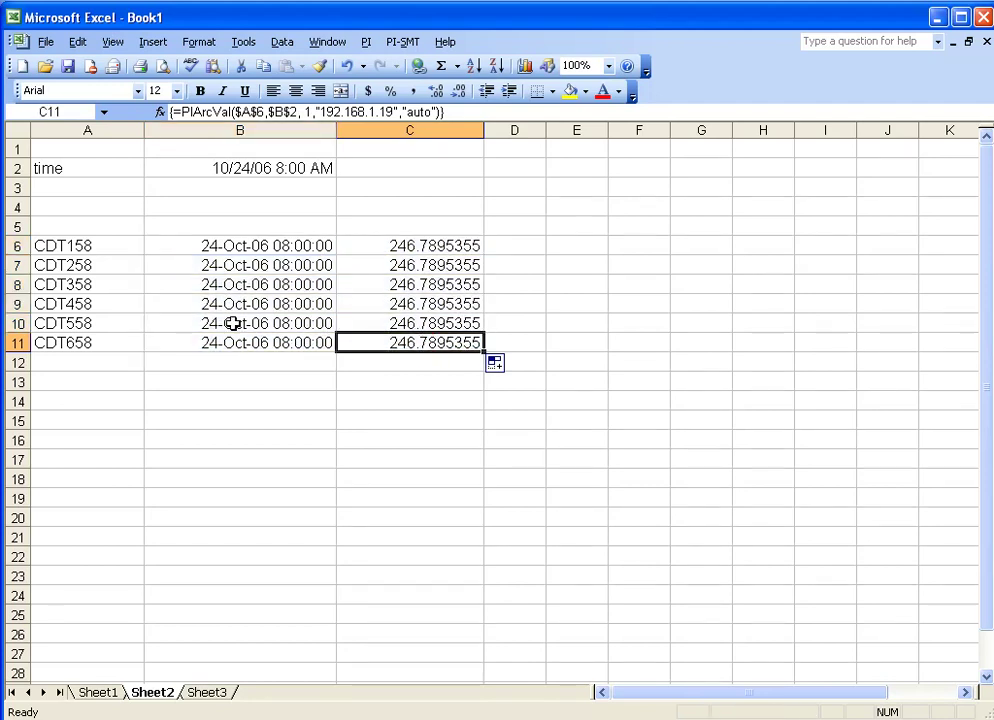
- Recommit C11's formula as an array, then undo the fill of rows 7–11
left_click(245, 112)
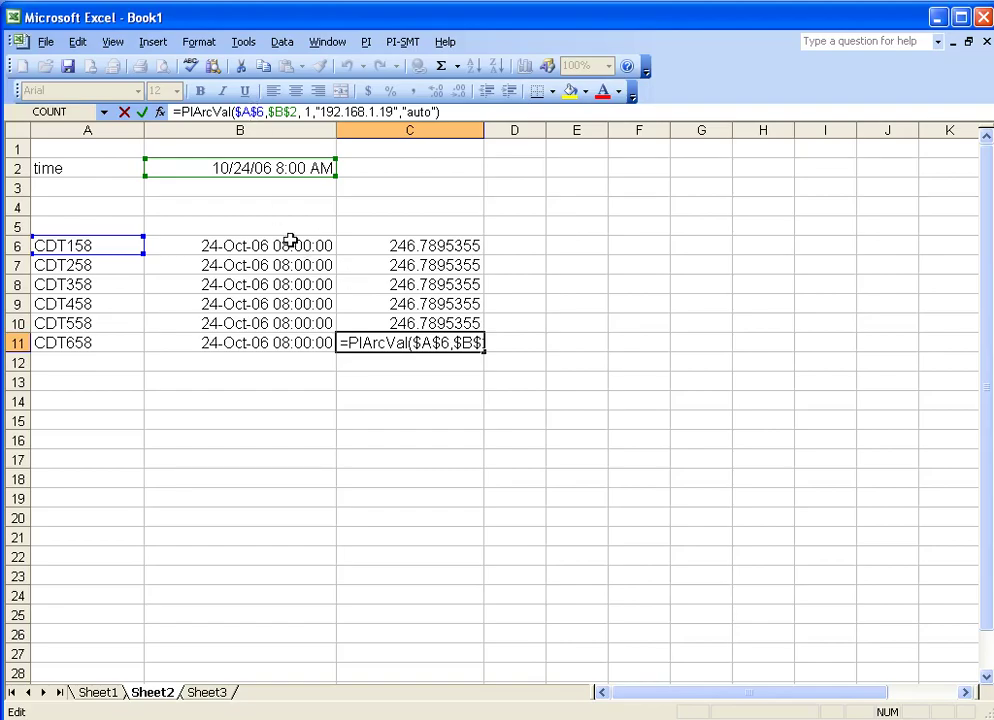
key("ctrl+shift+Return")
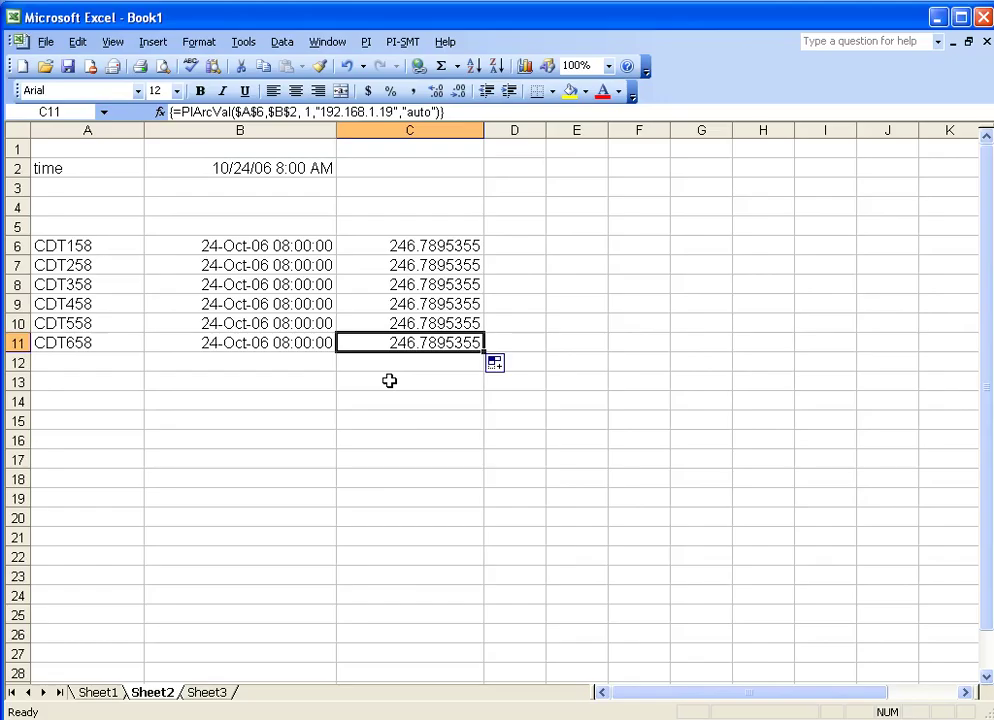
key("ctrl+z")
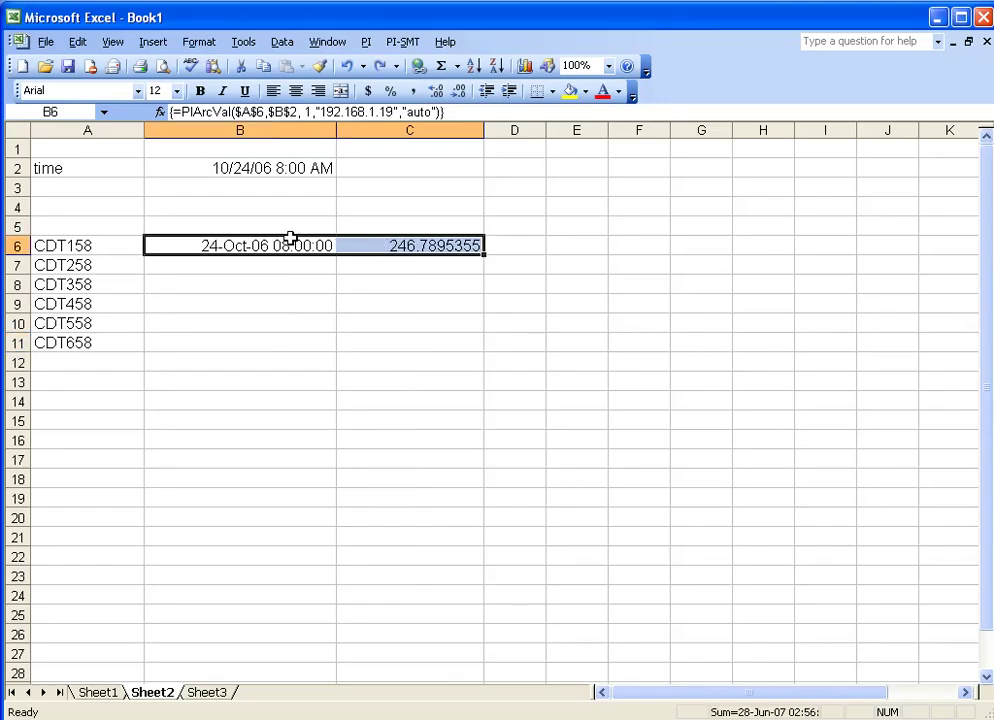
- Change B6's $A$6 tag reference to relative A6, hitting the partial-array warning
left_click(249, 111)
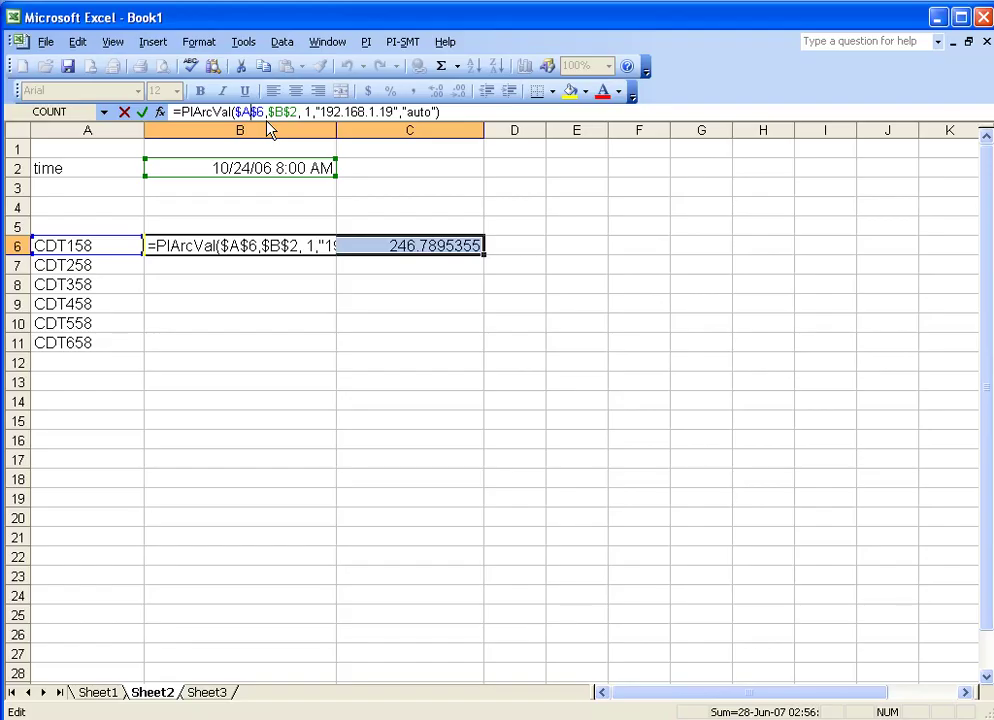
key("Delete")
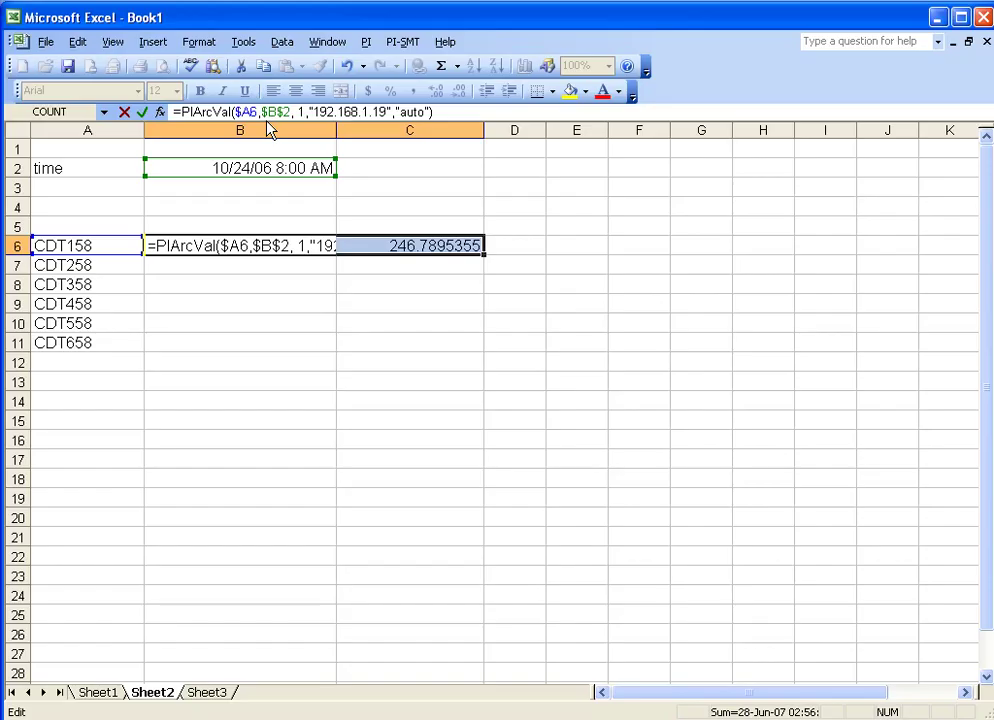
key("Delete")
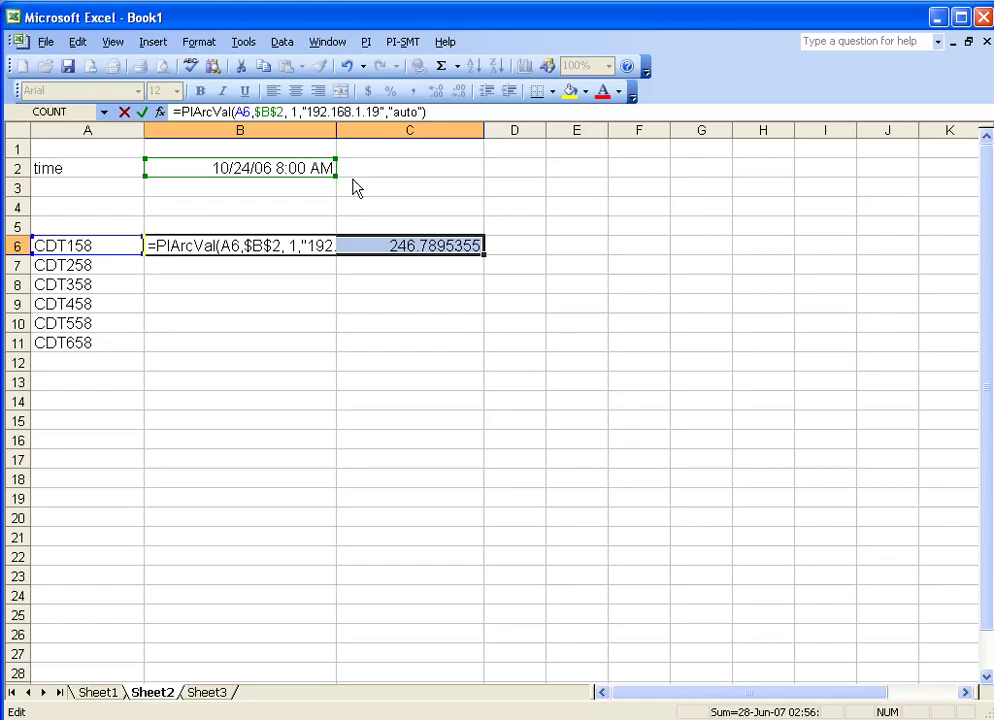
key("Return")
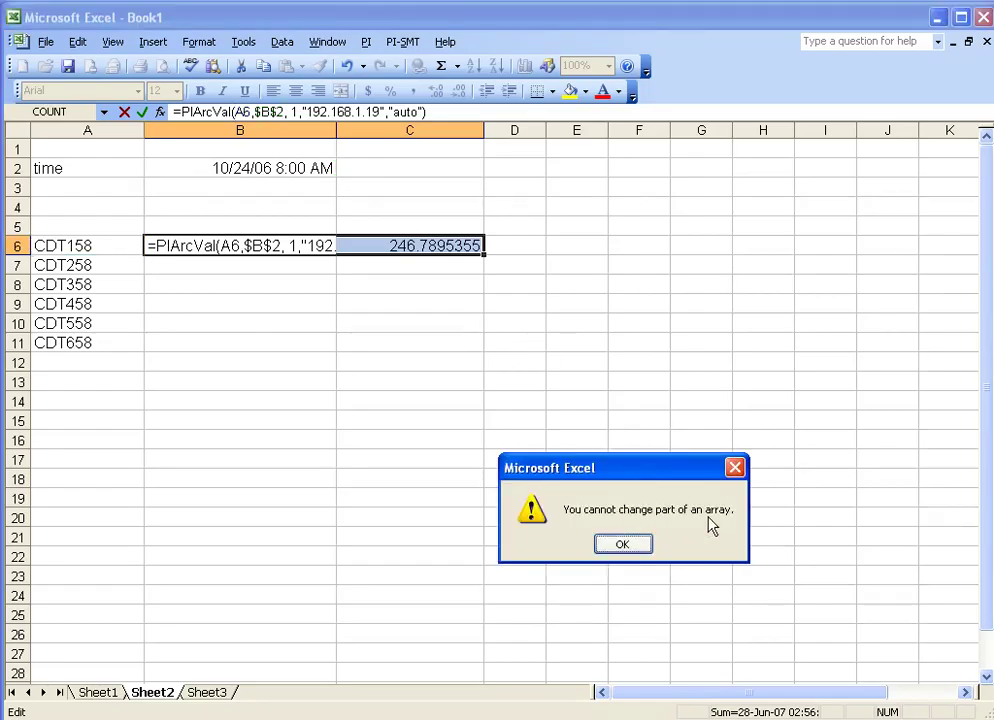
left_click(625, 545)
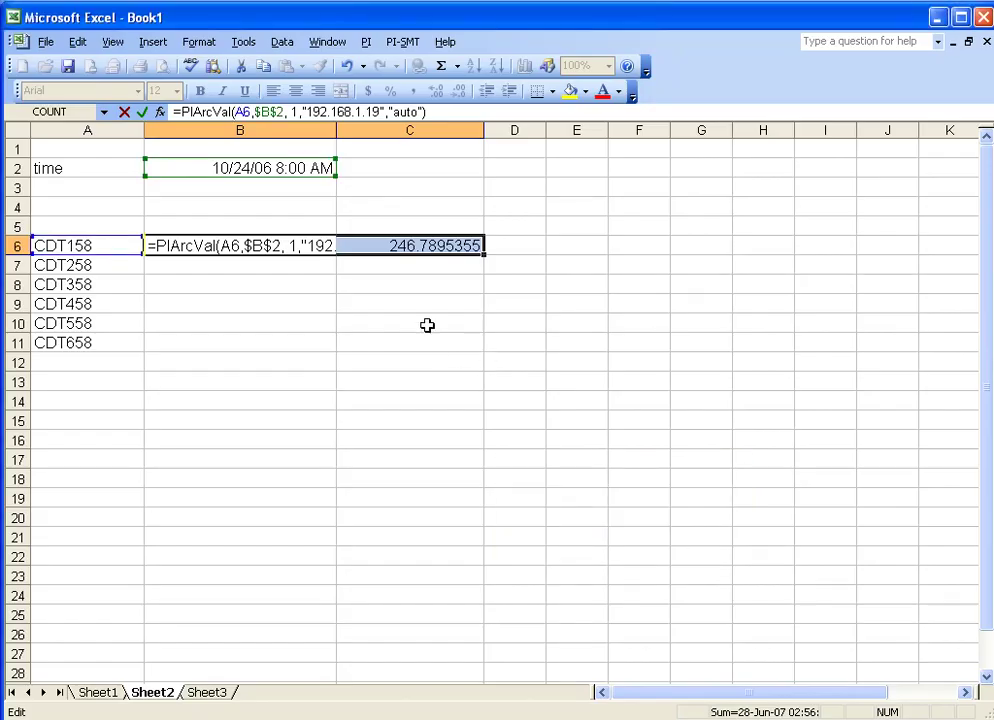
- Commit B6 as an array formula and fill B6:C6 down to row 11
key("ctrl+shift+Return")
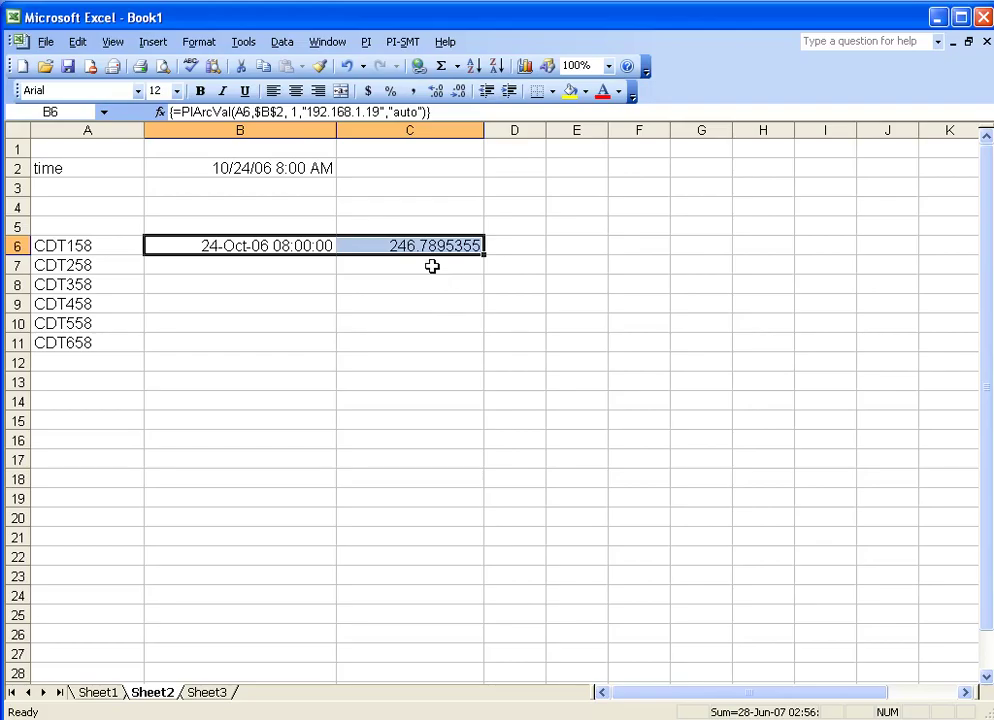
left_click_drag(482, 254, 482, 350)
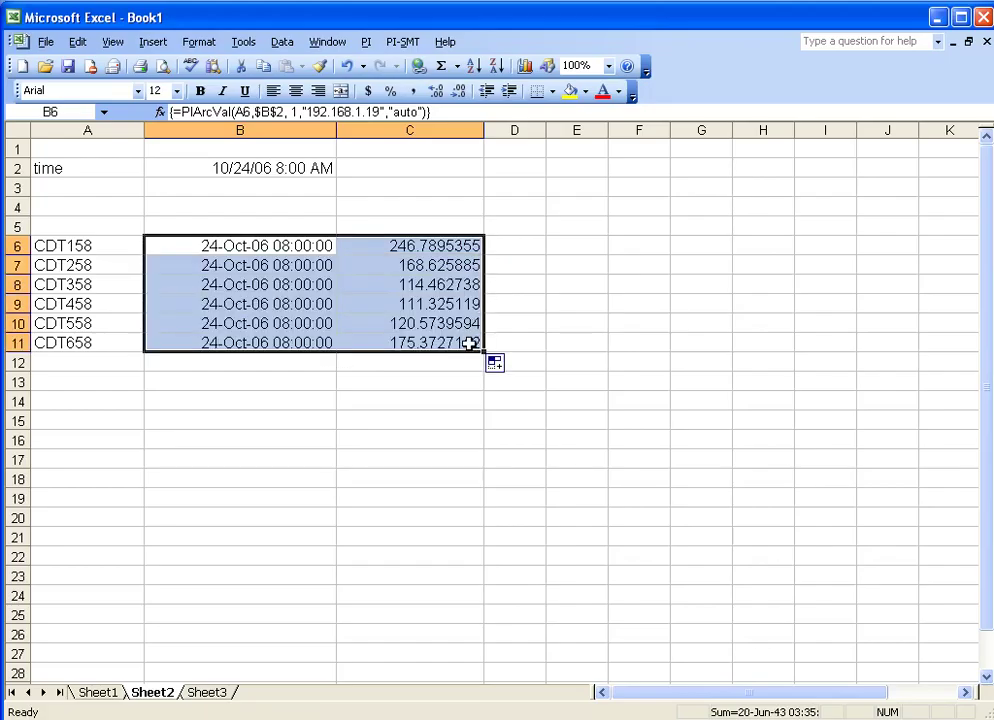
left_click(345, 387)
- Check each CDT tag row's formula for its own relative tag reference
left_click(279, 342)
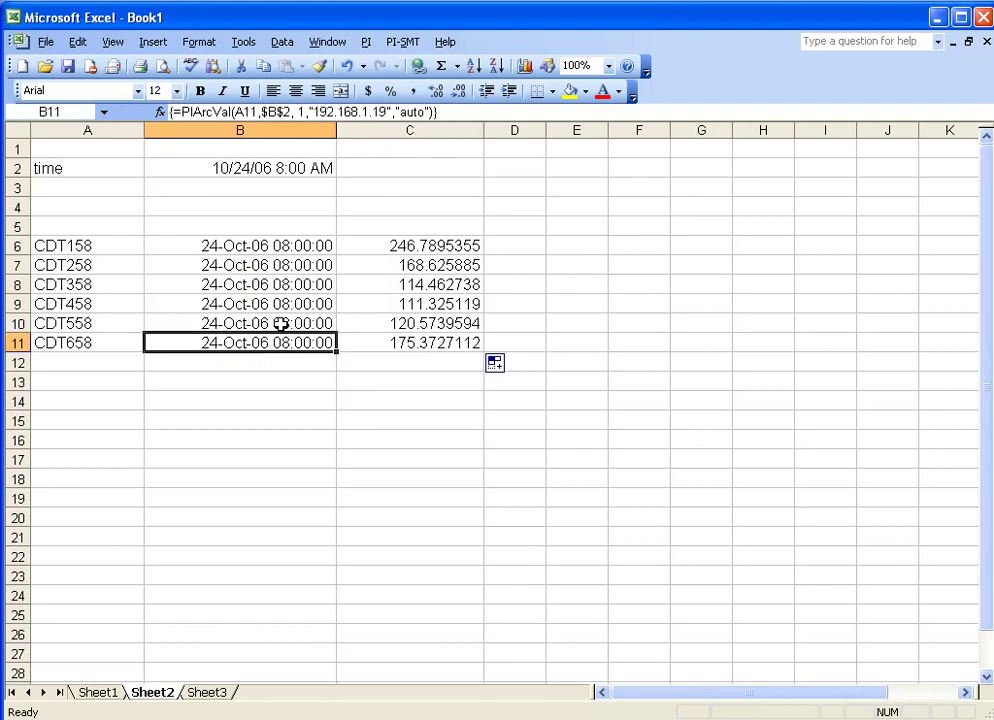
left_click(276, 304)
left_click(275, 264)
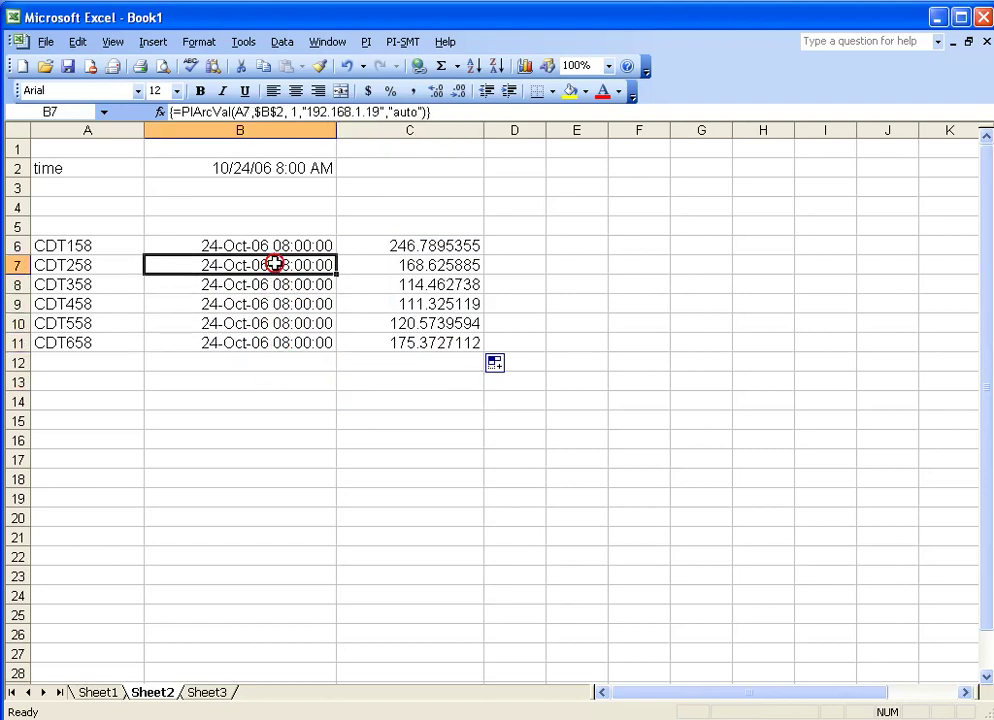
left_click(271, 247)
left_click(268, 285)
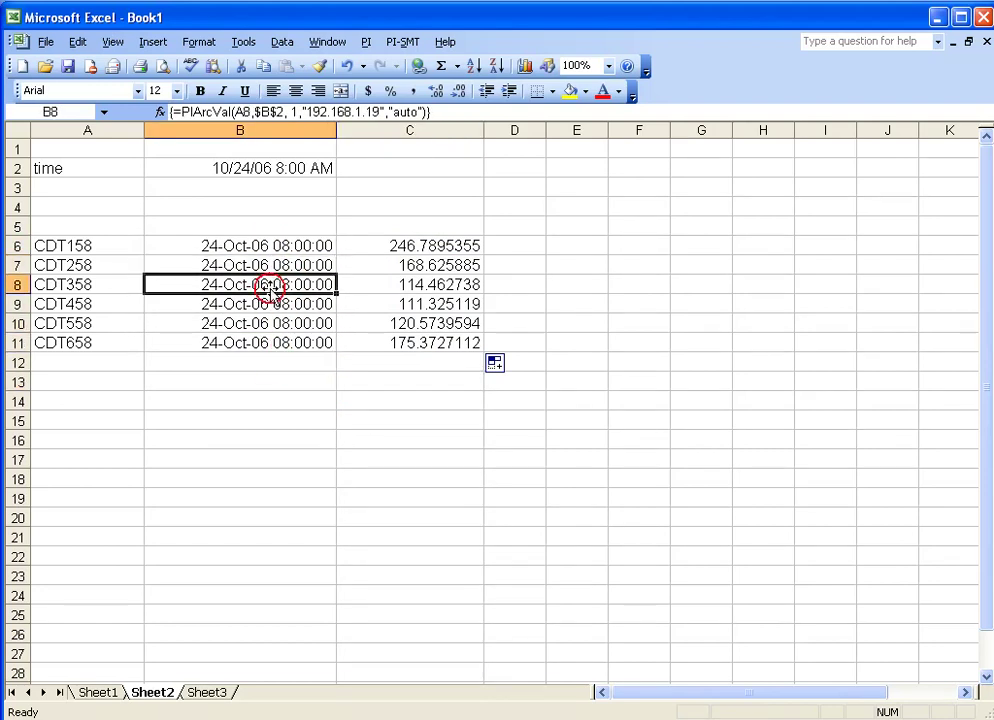
left_click(269, 304)
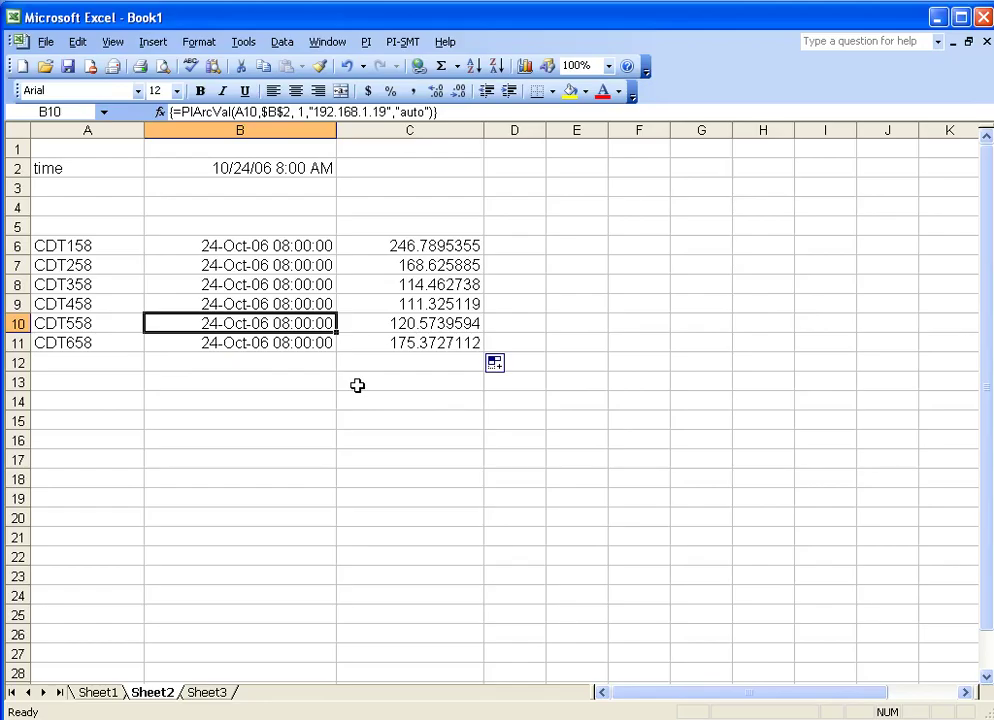
left_click(112, 694)
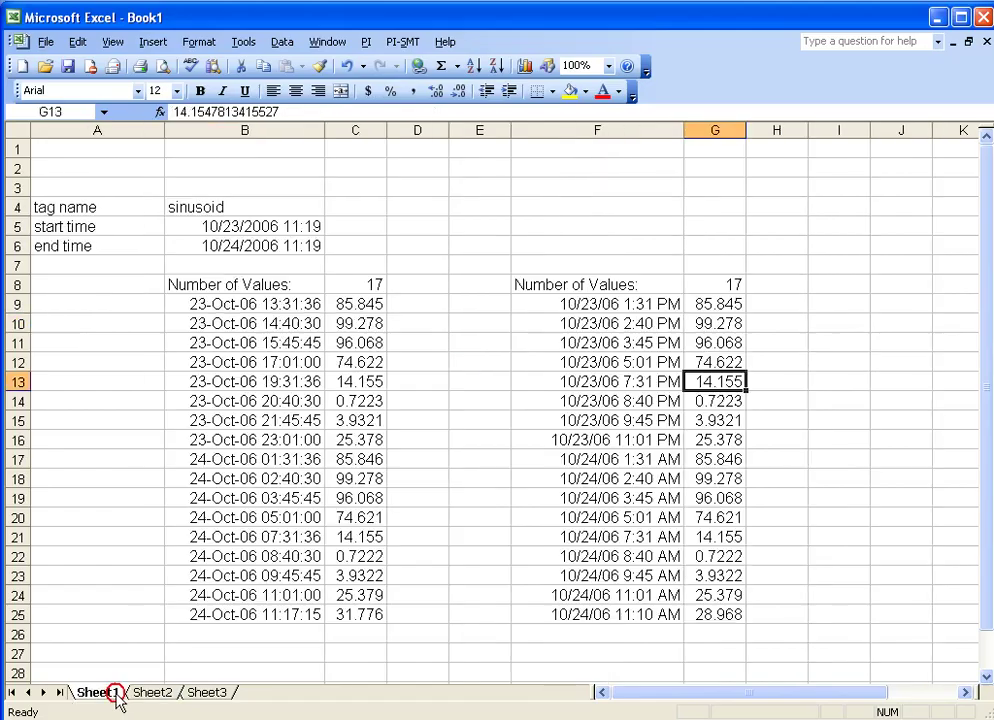
left_click(277, 323)
right_click(279, 325)
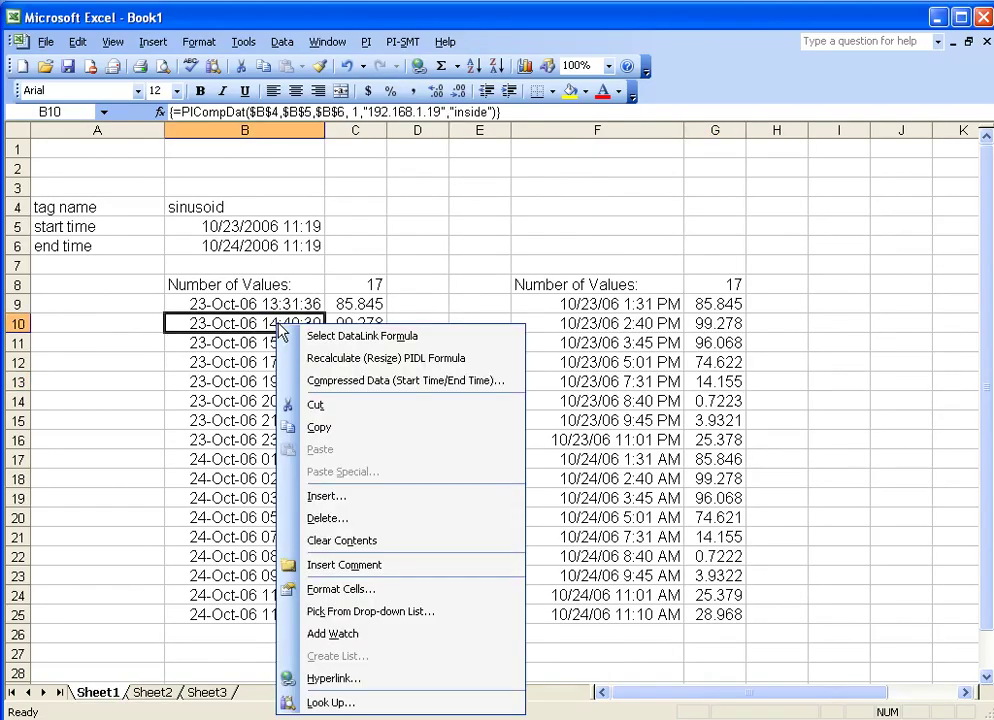
left_click(413, 381)
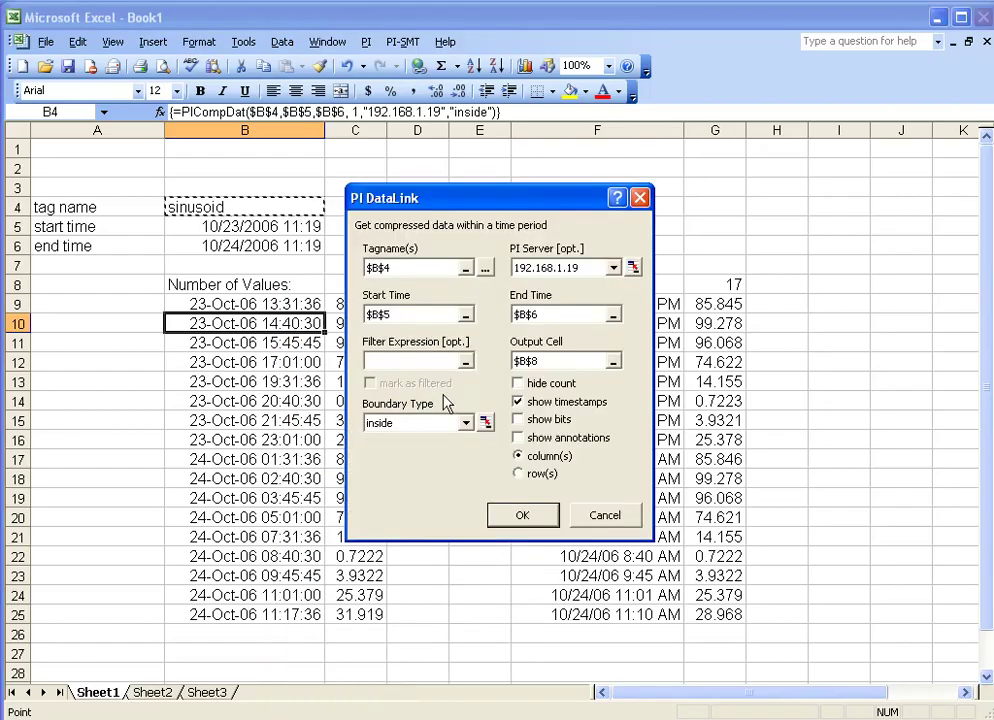
left_click(640, 197)
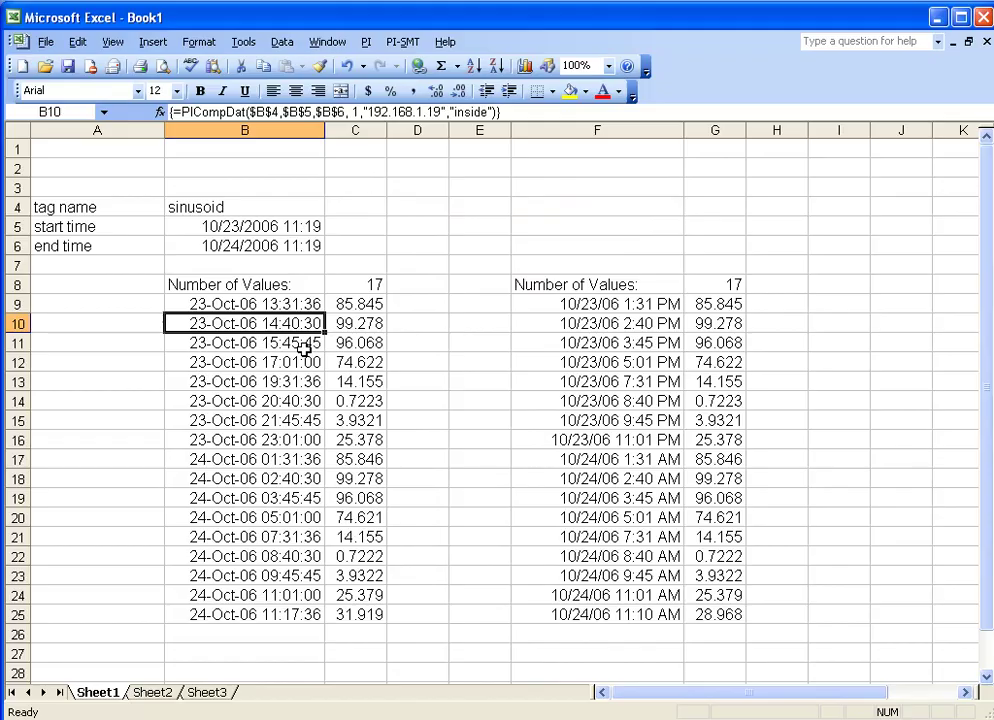
left_click(151, 693)
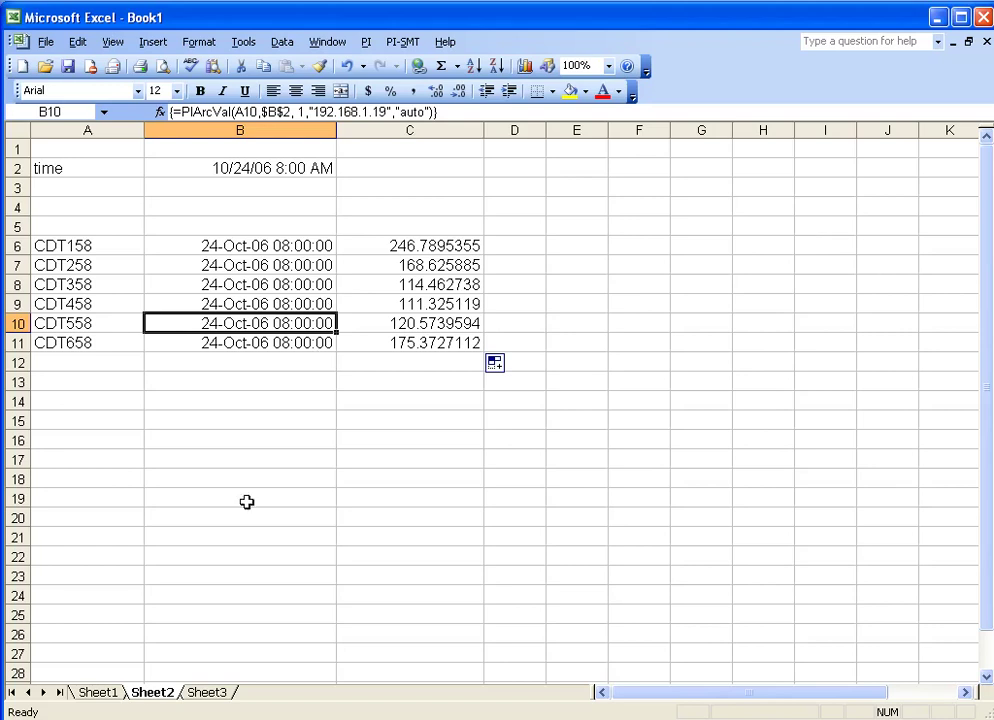
- On Sheet1, try editing array cell B16, dismiss the array warning, and cancel with Esc
left_click(105, 695)
left_click(278, 437)
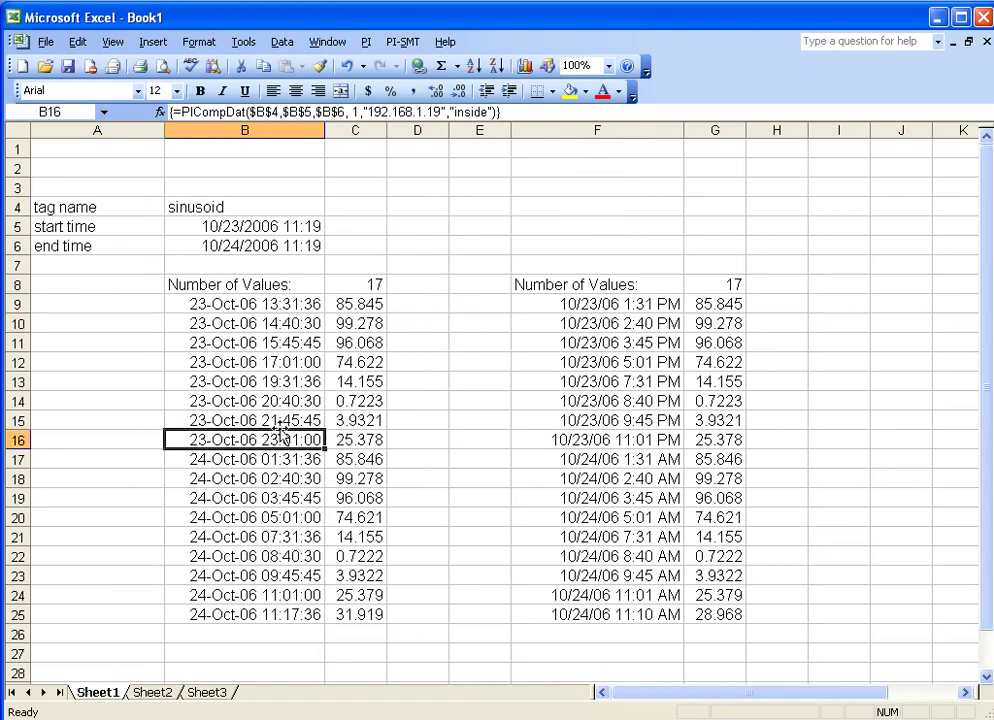
left_click(288, 113)
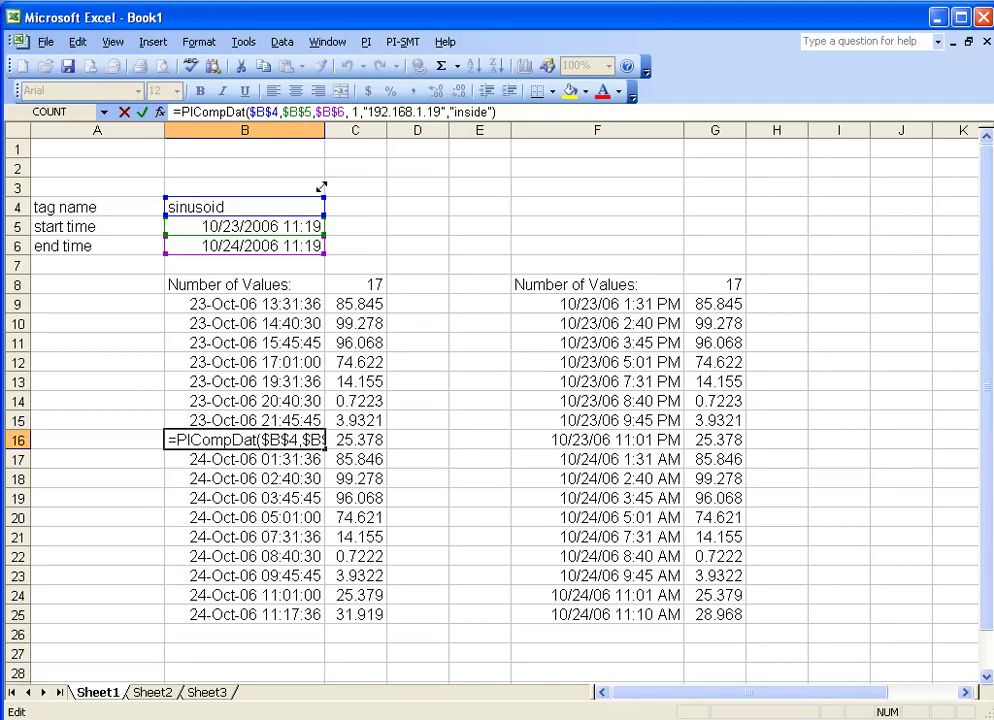
key("Return")
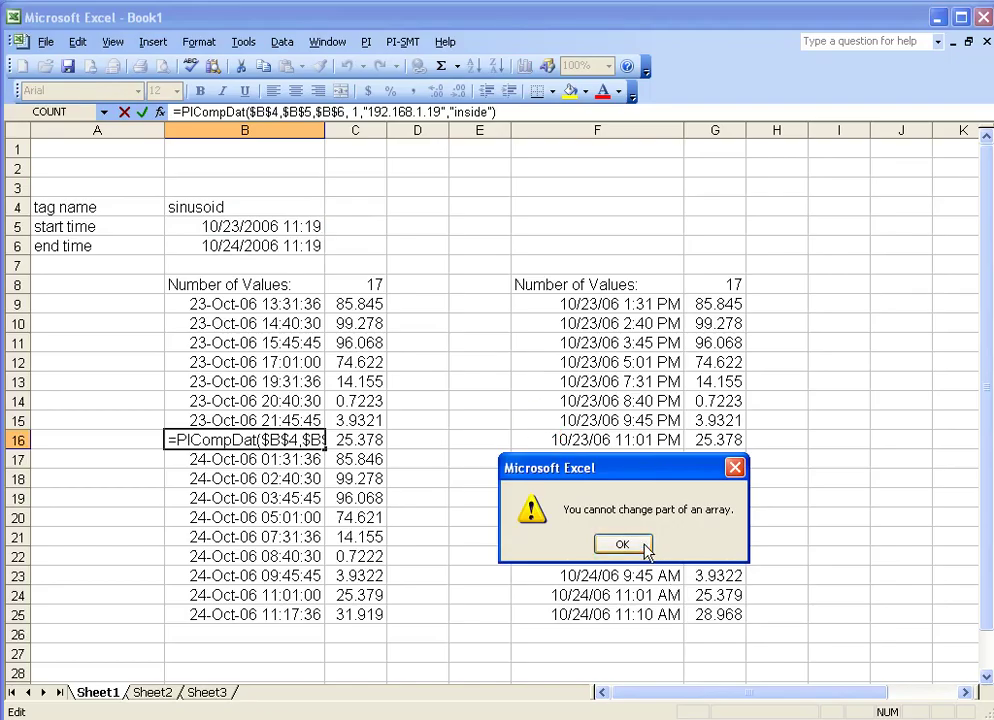
left_click(645, 549)
key("Escape")
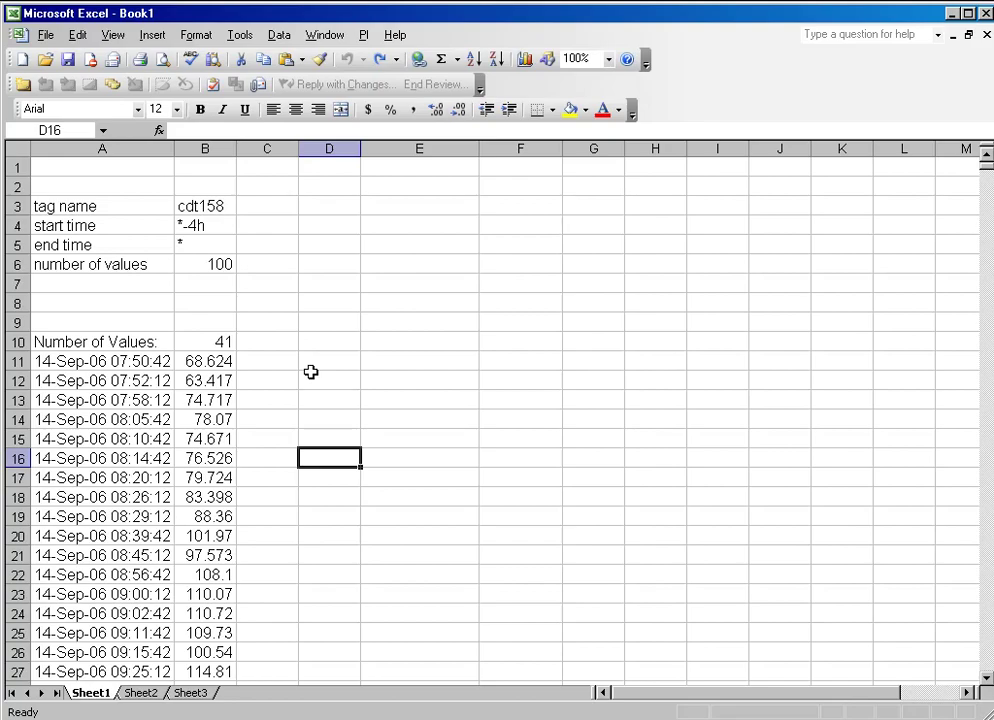
- Review the tag, start and end time parameters and the PICompDat array formula in B10
left_click(224, 226)
left_click(226, 251)
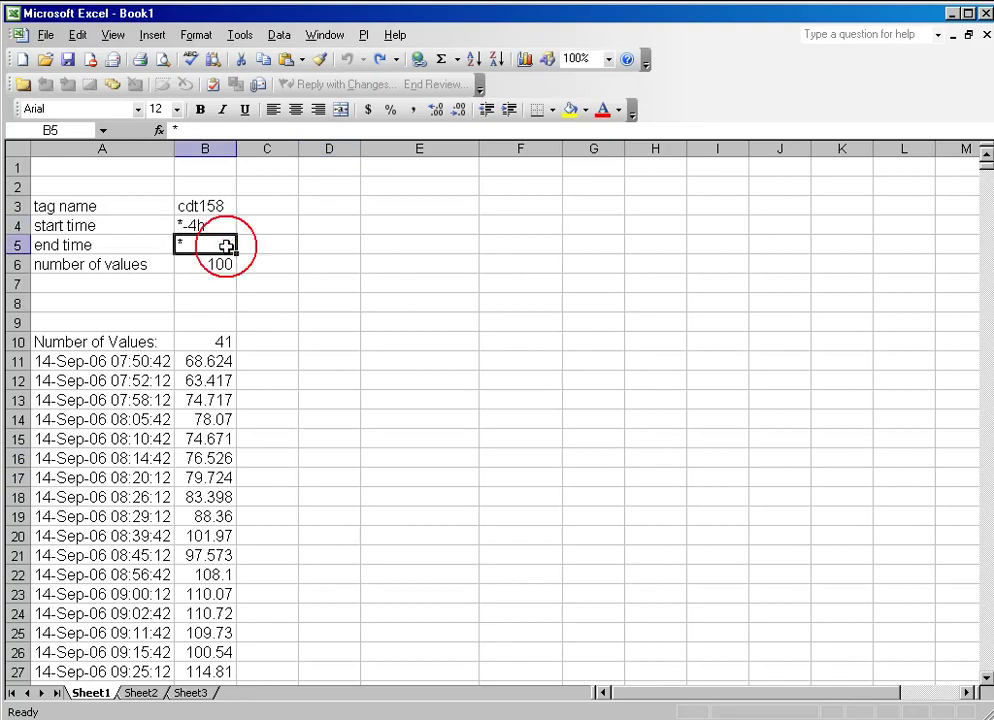
left_click(222, 206)
left_click(266, 362)
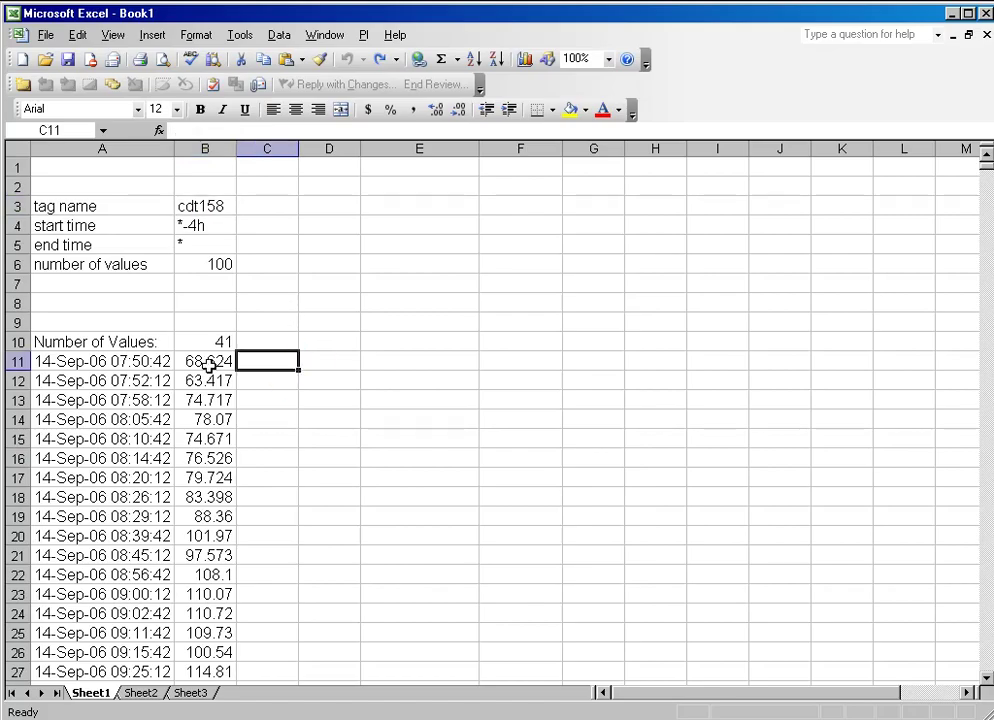
left_click(200, 342)
left_click_drag(168, 342, 190, 342)
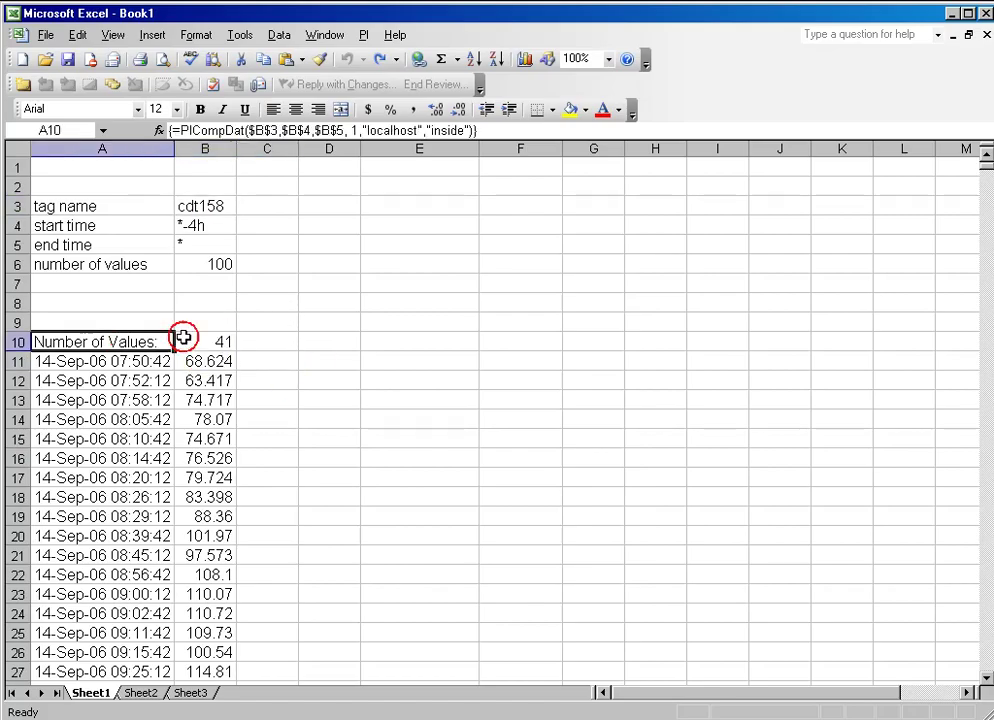
left_click(340, 362)
scroll(340, 370, "down", 3)
scroll(330, 378, "down", 9)
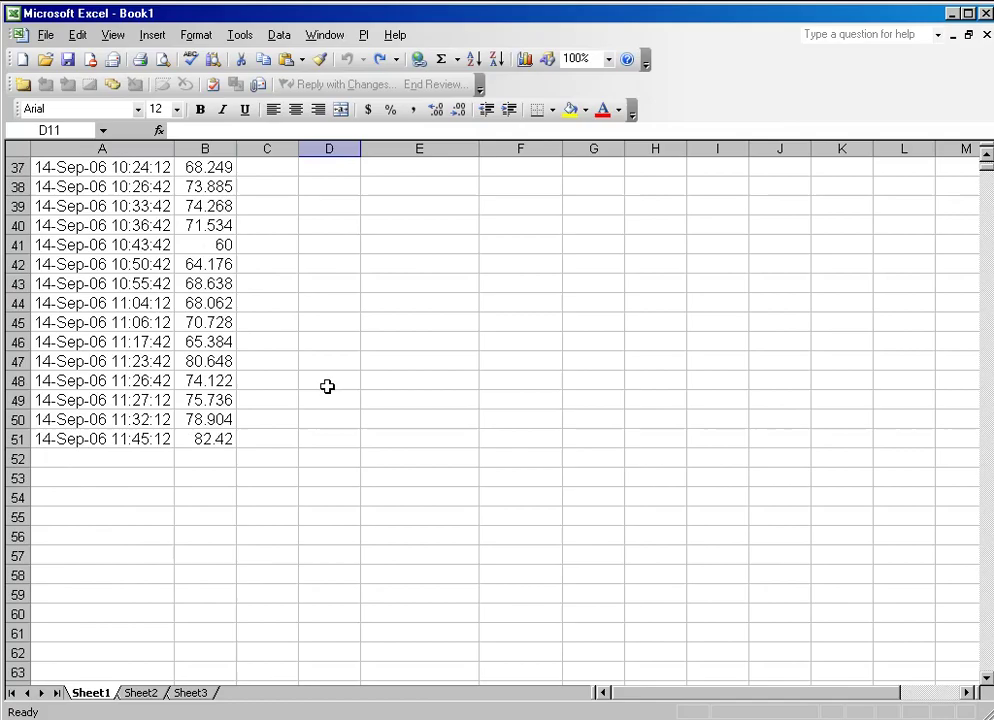
scroll(325, 385, "up", 3)
scroll(322, 385, "up", 6)
scroll(322, 385, "up", 3)
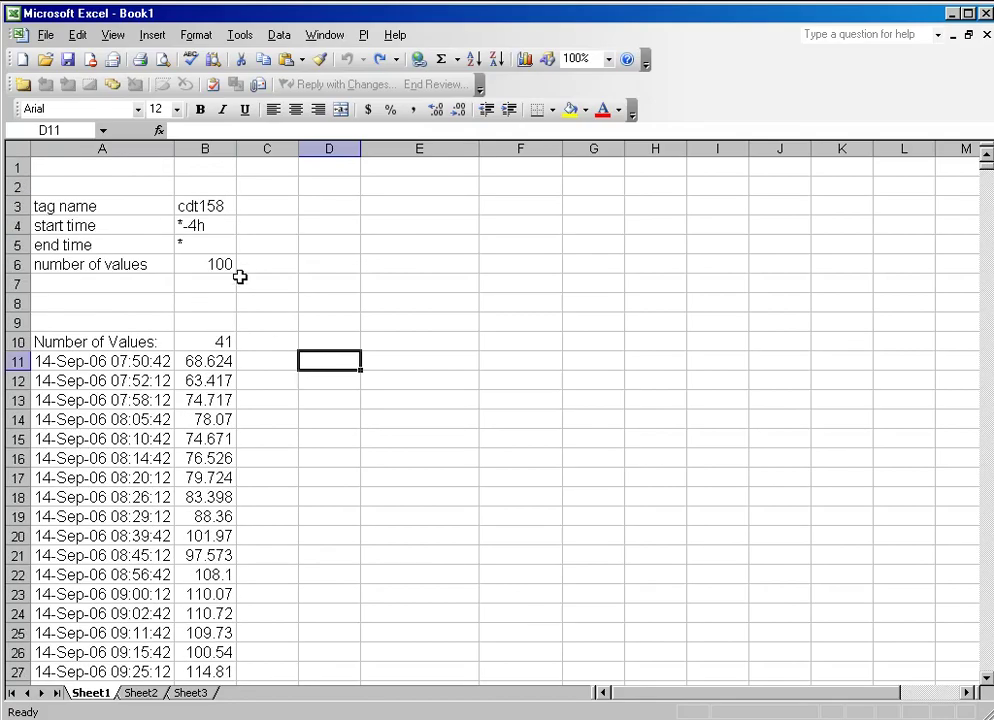
- Change the start time in B4 to *-2h and check the recalculated array
left_click(218, 227)
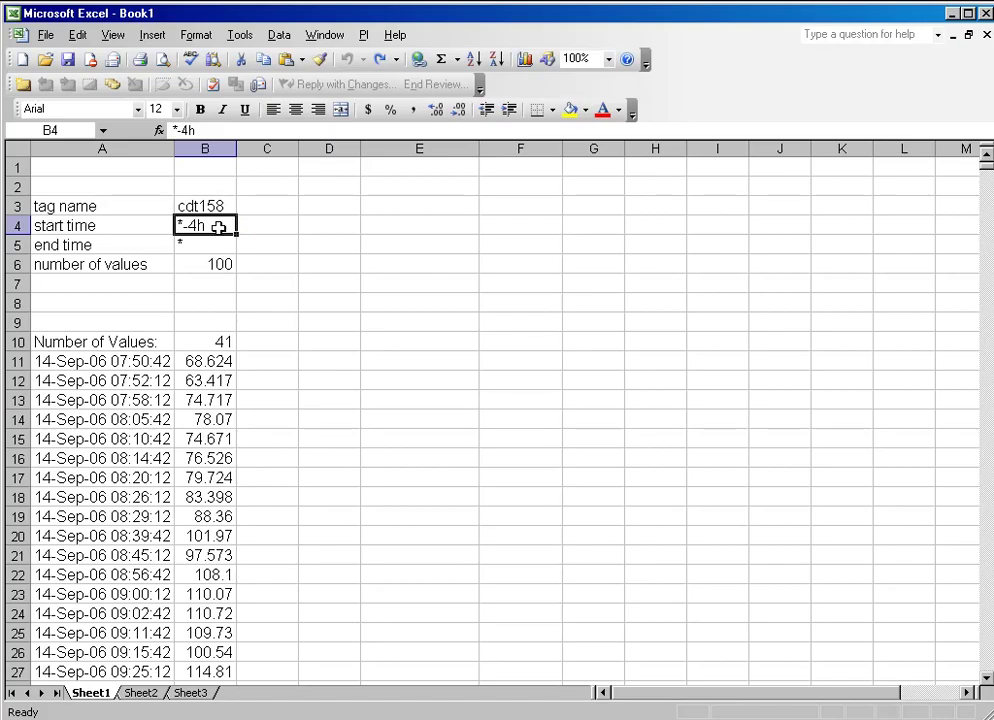
type("*")
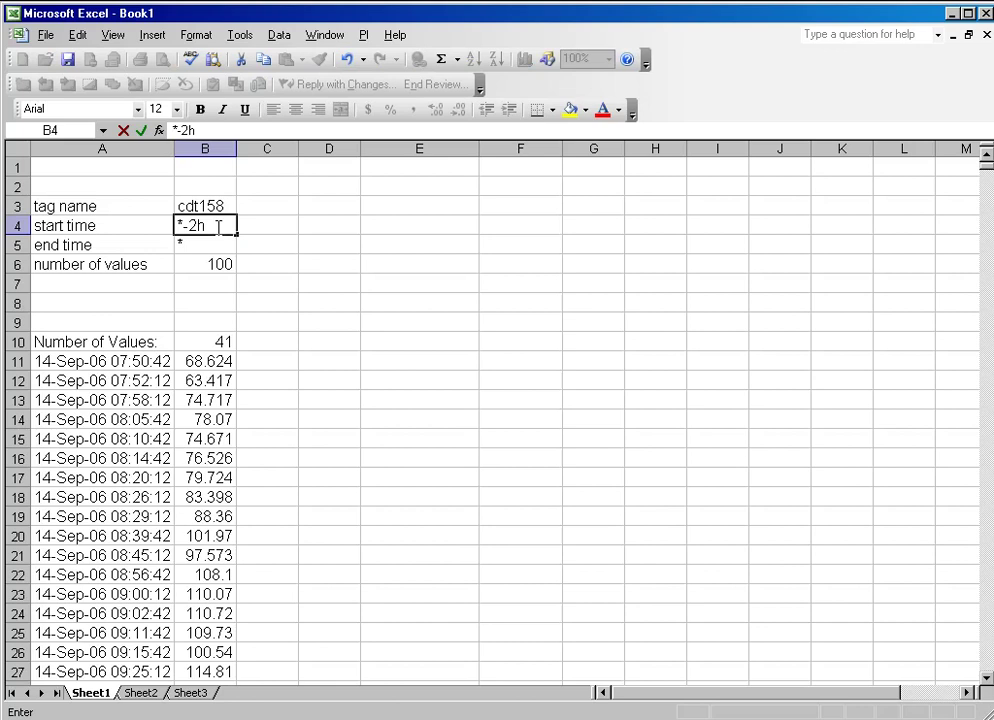
key("Return")
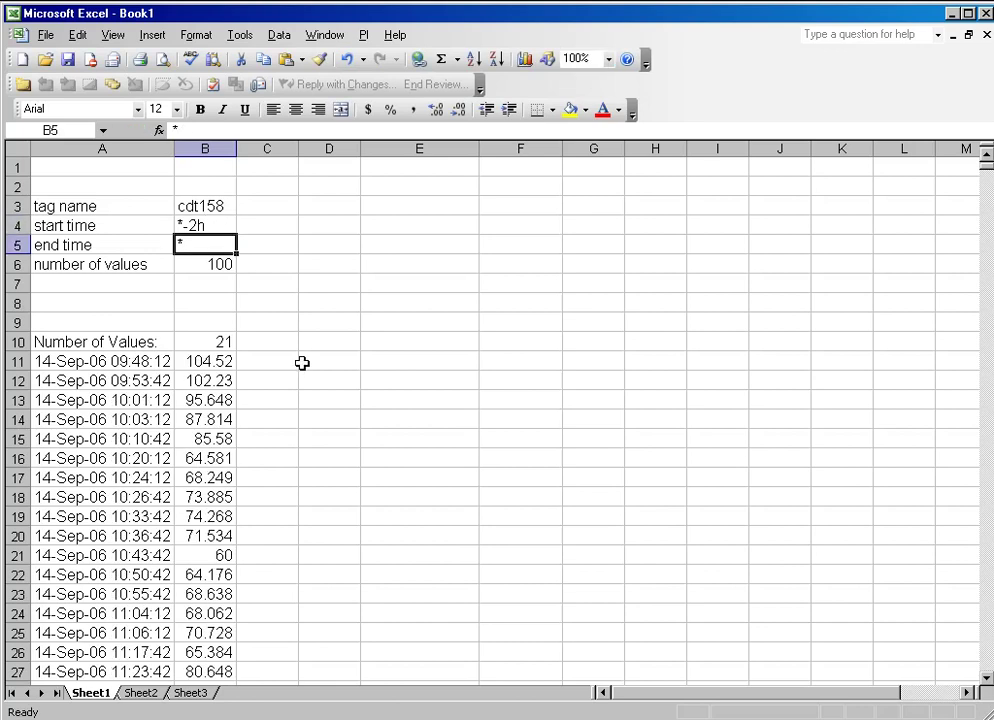
left_click(210, 345)
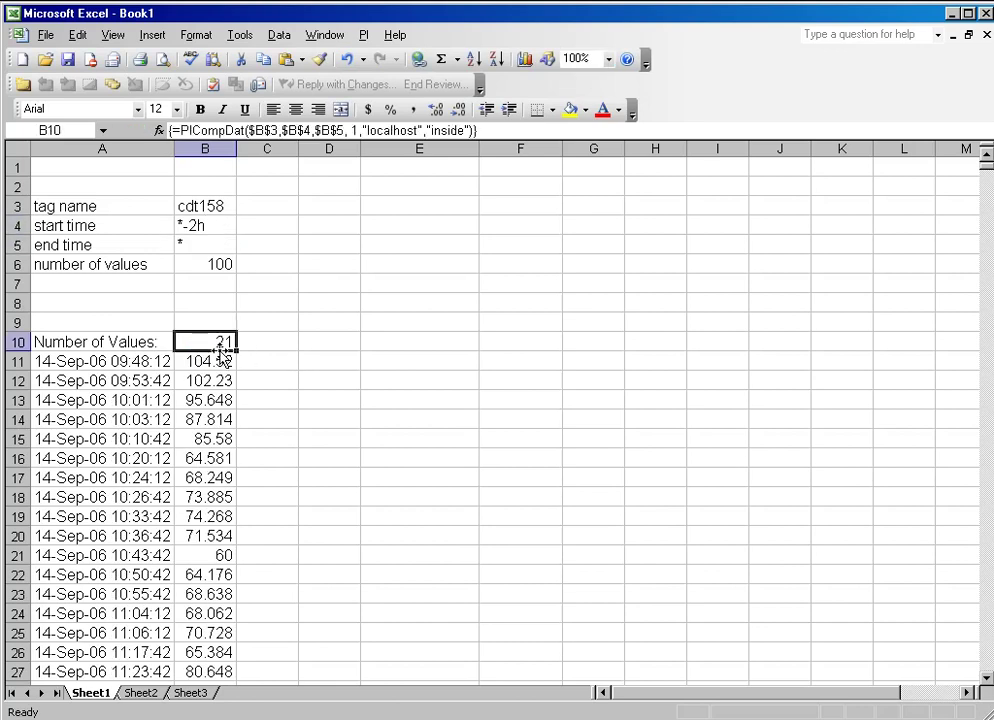
left_click_drag(146, 342, 225, 342)
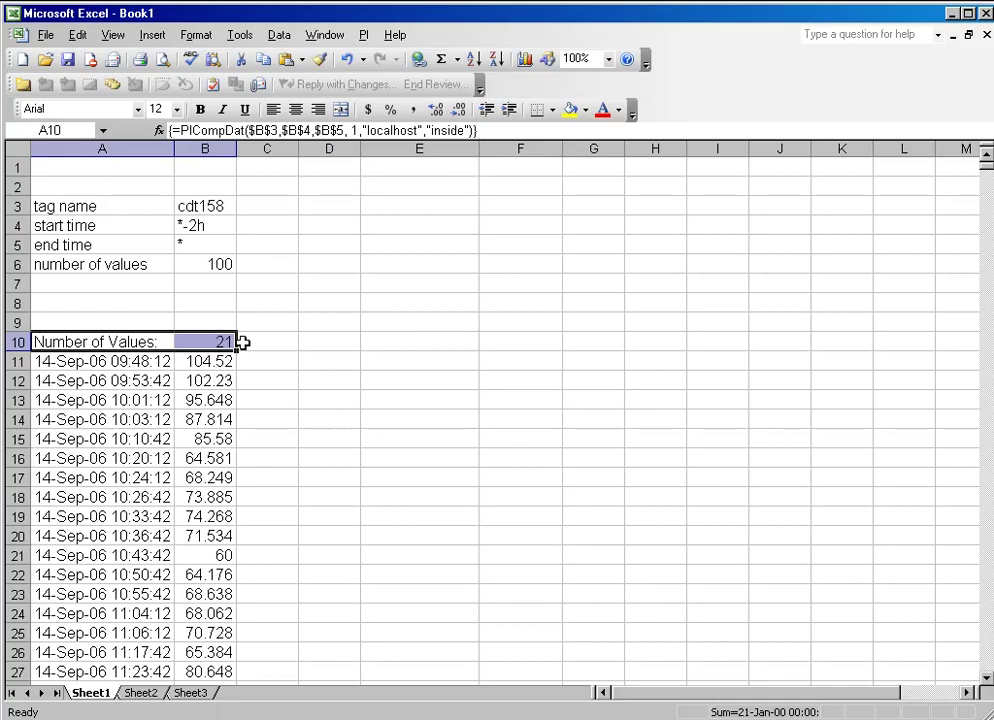
left_click(261, 342)
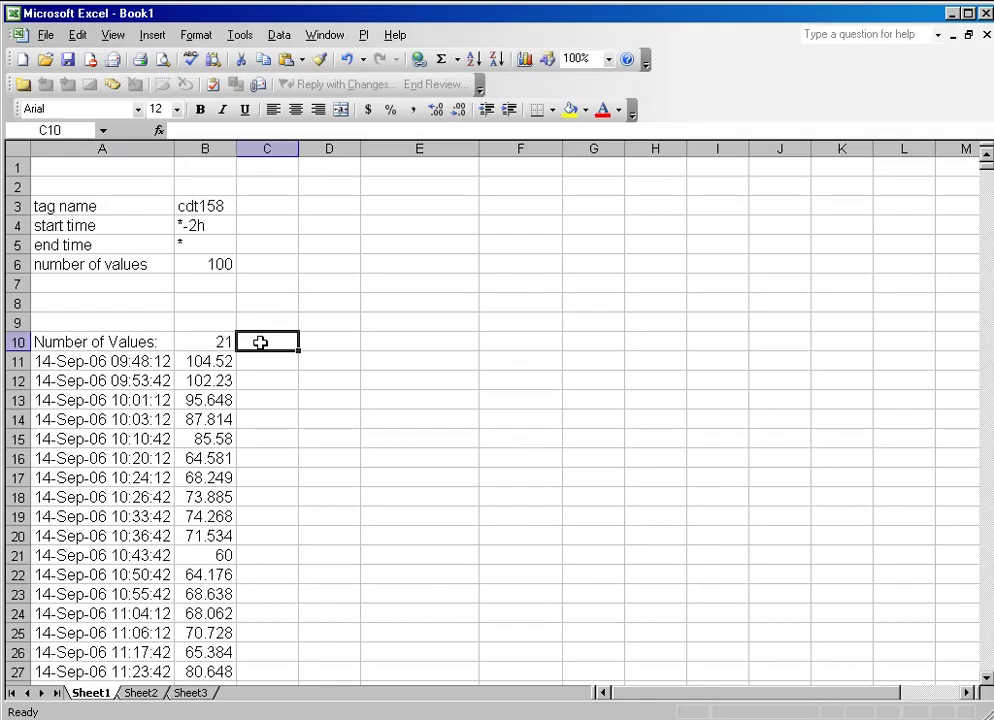
scroll(260, 342, "down", 4)
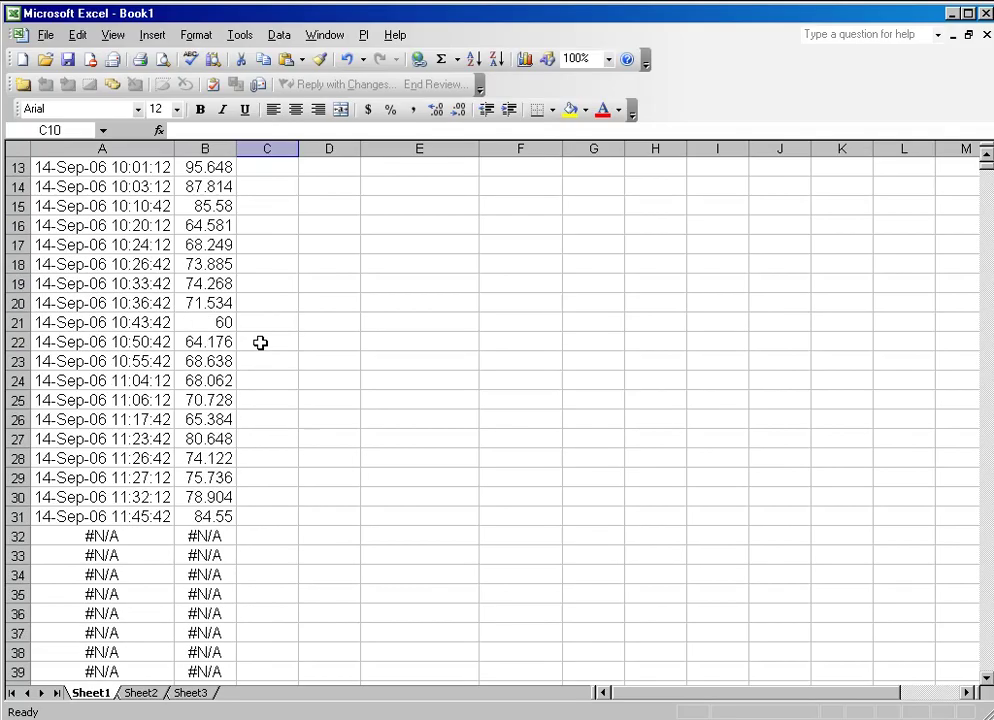
scroll(260, 342, "down", 2)
scroll(260, 342, "down", 2)
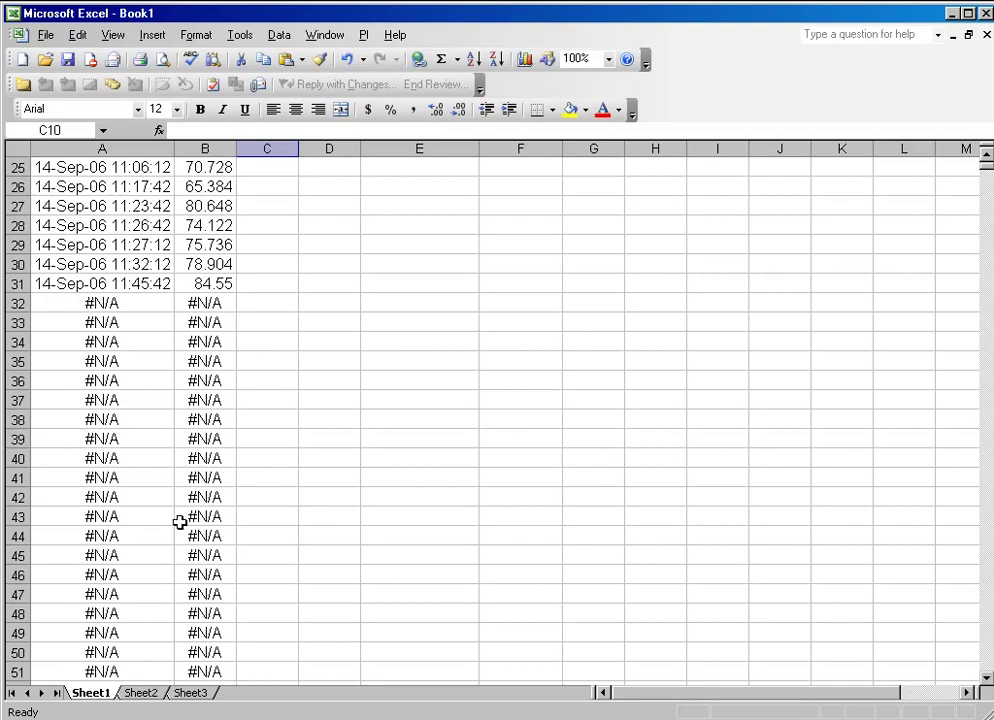
scroll(279, 489, "down", 2)
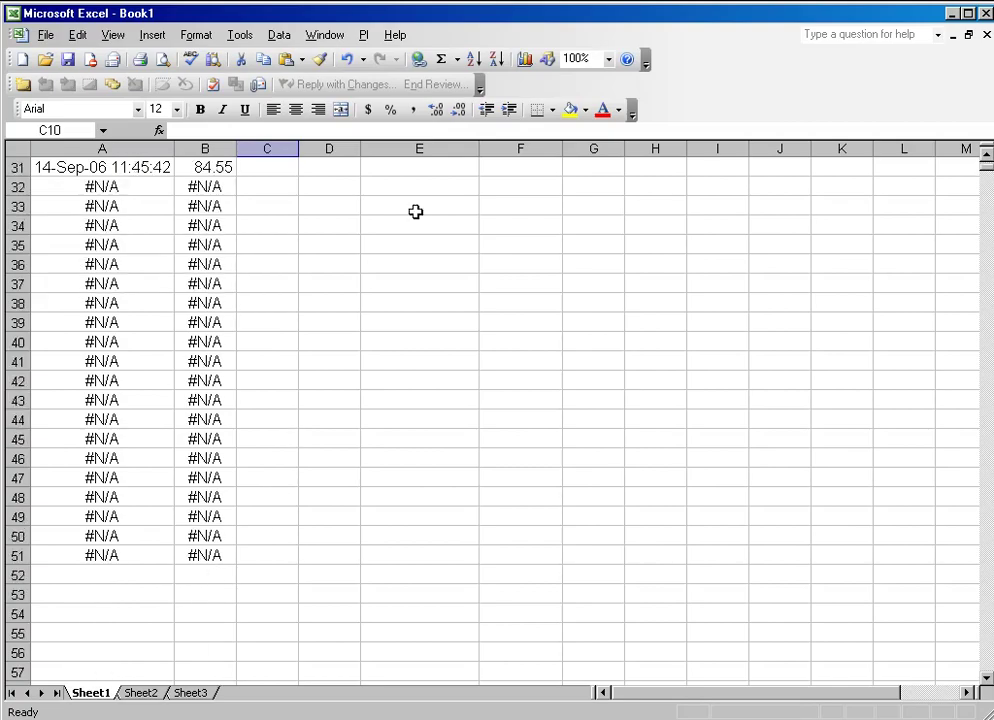
left_click(363, 35)
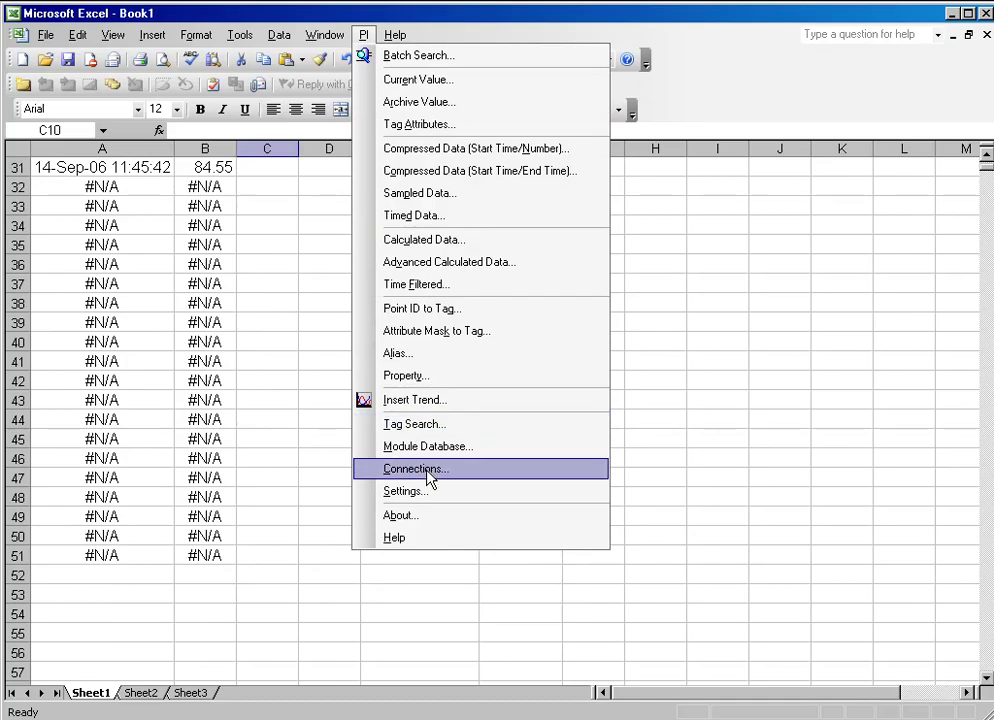
left_click(398, 490)
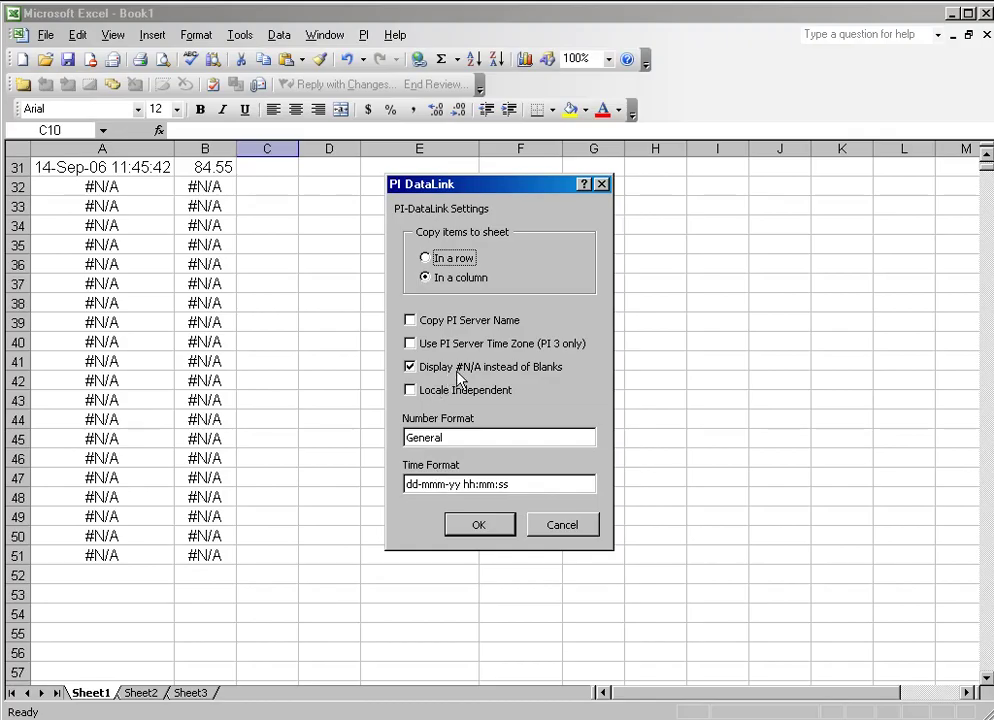
left_click(560, 527)
scroll(184, 420, "up", 1)
scroll(178, 402, "down", 1)
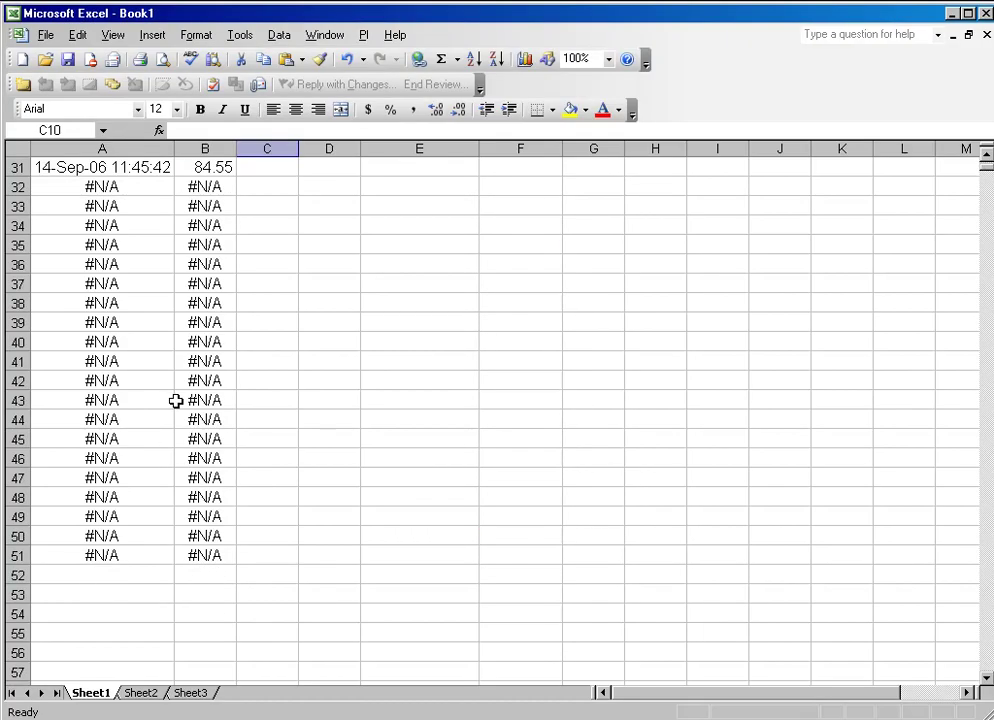
scroll(173, 390, "up", 3)
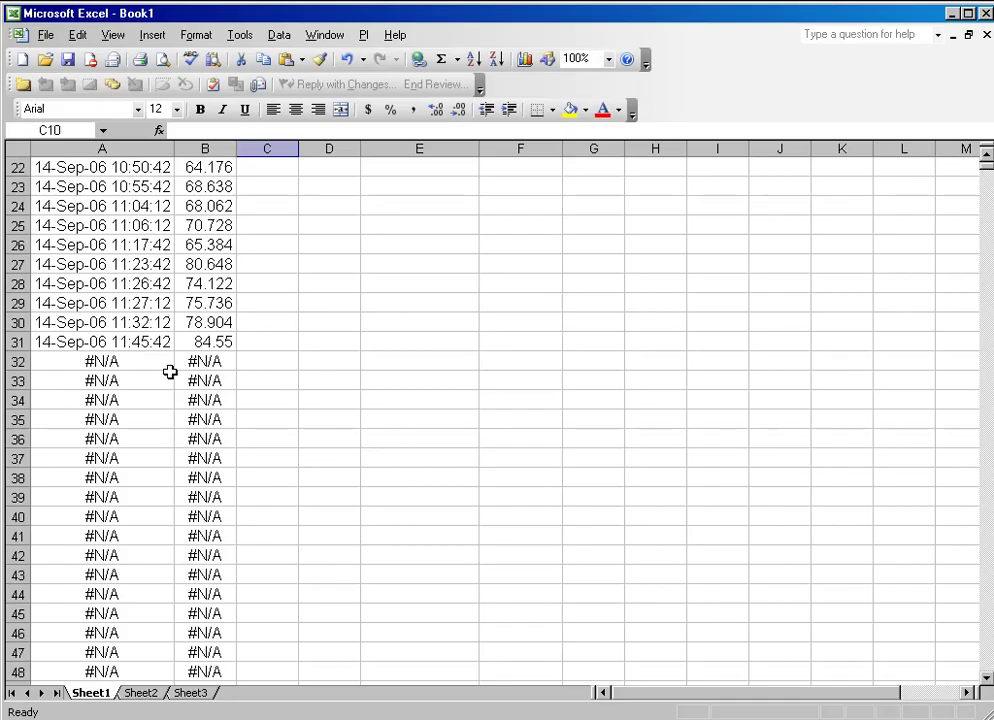
scroll(170, 372, "down", 1)
mouse_move(107, 306)
left_mouse_down()
mouse_move(195, 332)
mouse_move(211, 615)
left_mouse_up()
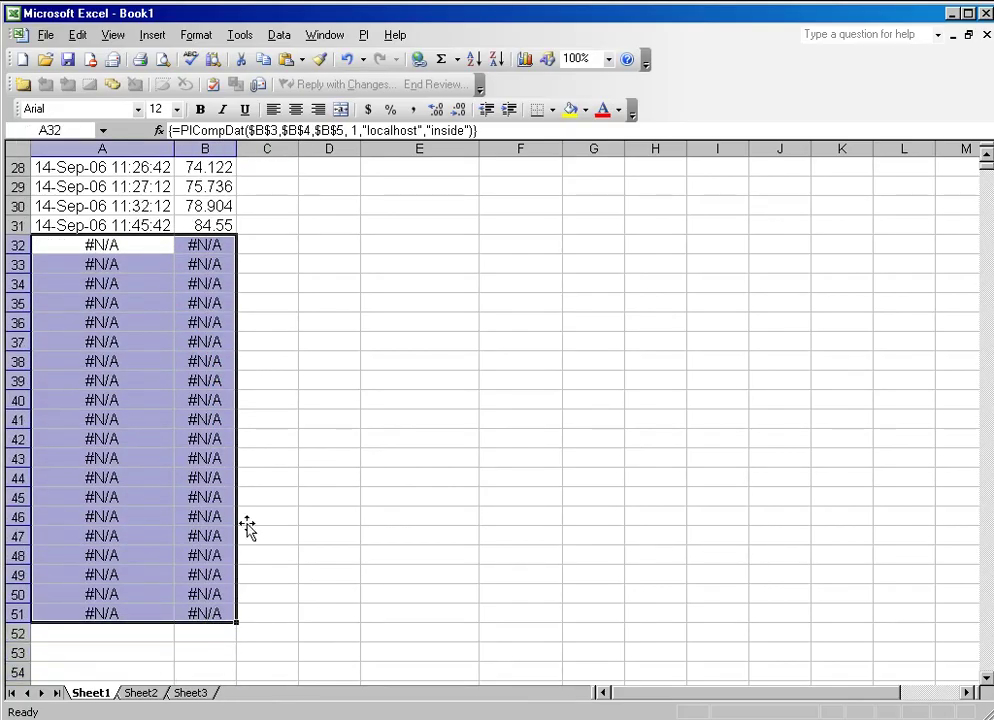
left_click(376, 450)
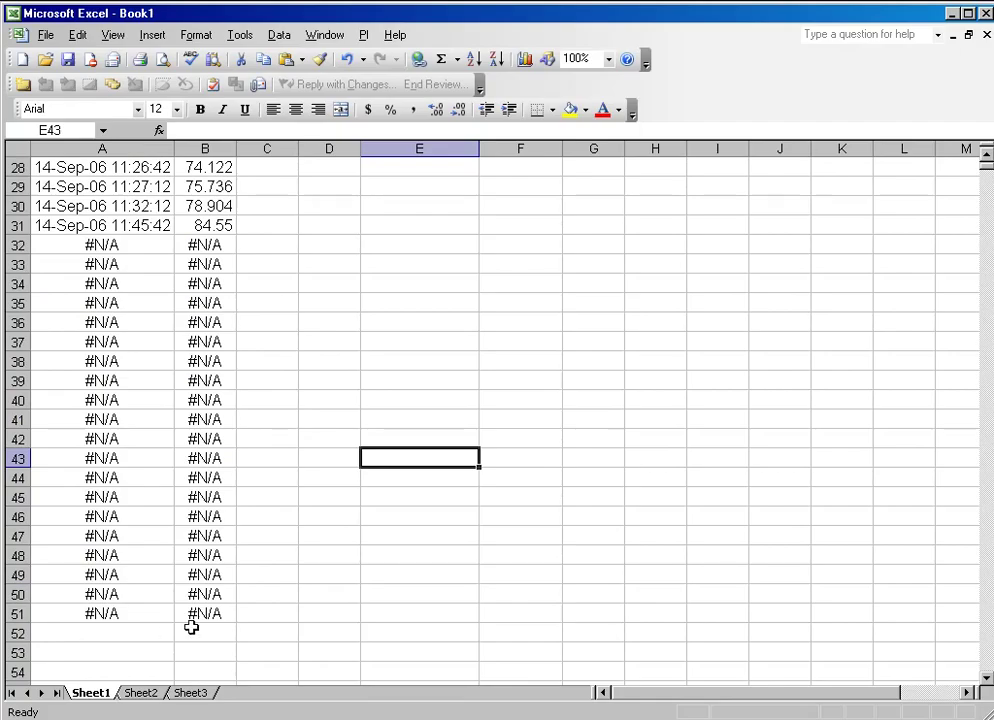
left_click(18, 613)
left_click(210, 613)
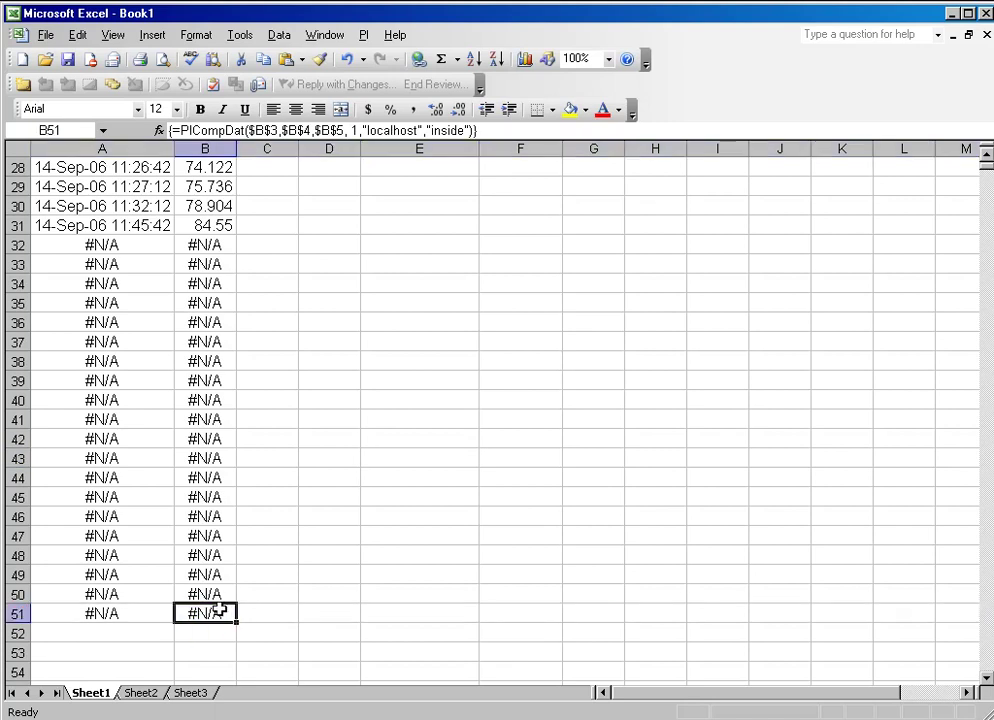
left_click(321, 530)
scroll(321, 528, "up", 2)
scroll(321, 528, "up", 2)
scroll(321, 528, "up", 3)
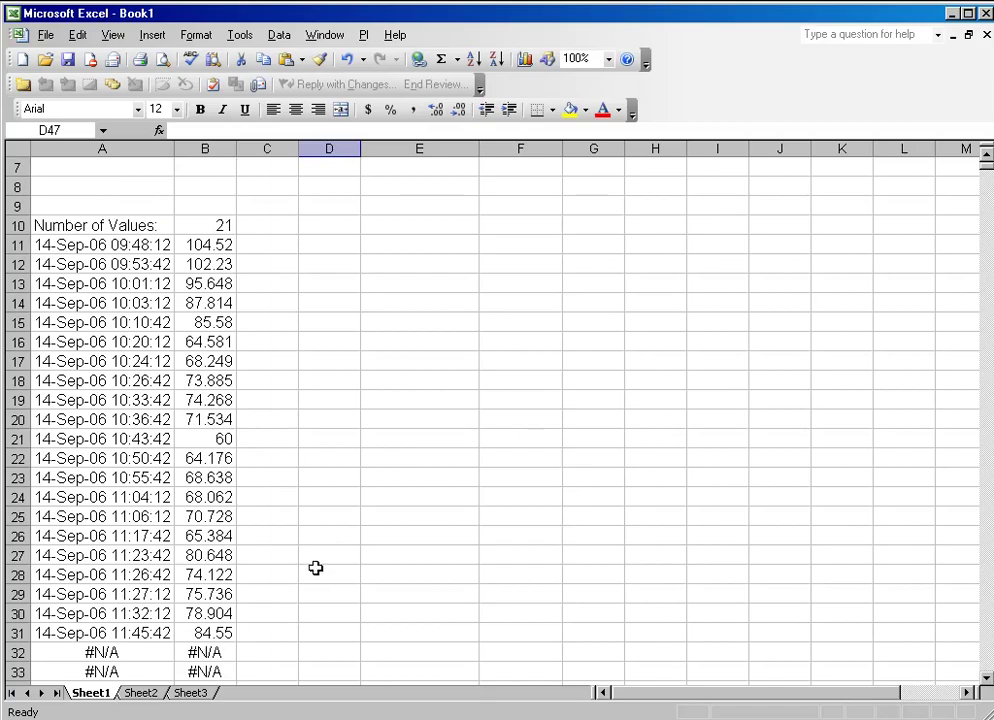
scroll(305, 552, "down", 1)
scroll(304, 549, "down", 2)
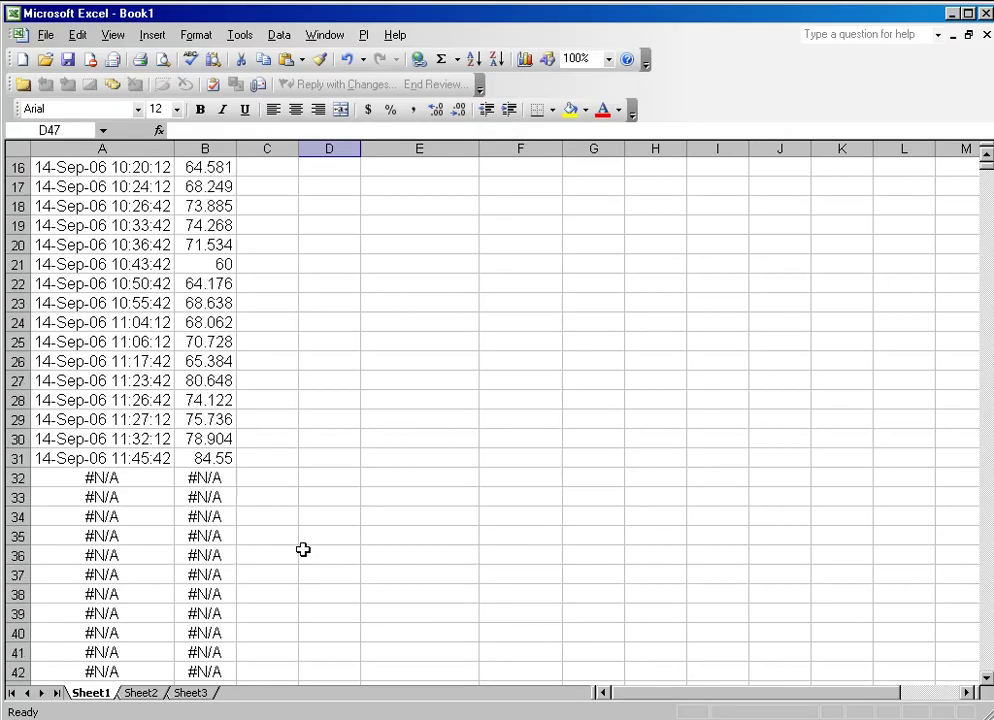
scroll(304, 549, "down", 2)
scroll(304, 549, "down", 2)
scroll(301, 550, "up", 3)
scroll(301, 550, "up", 2)
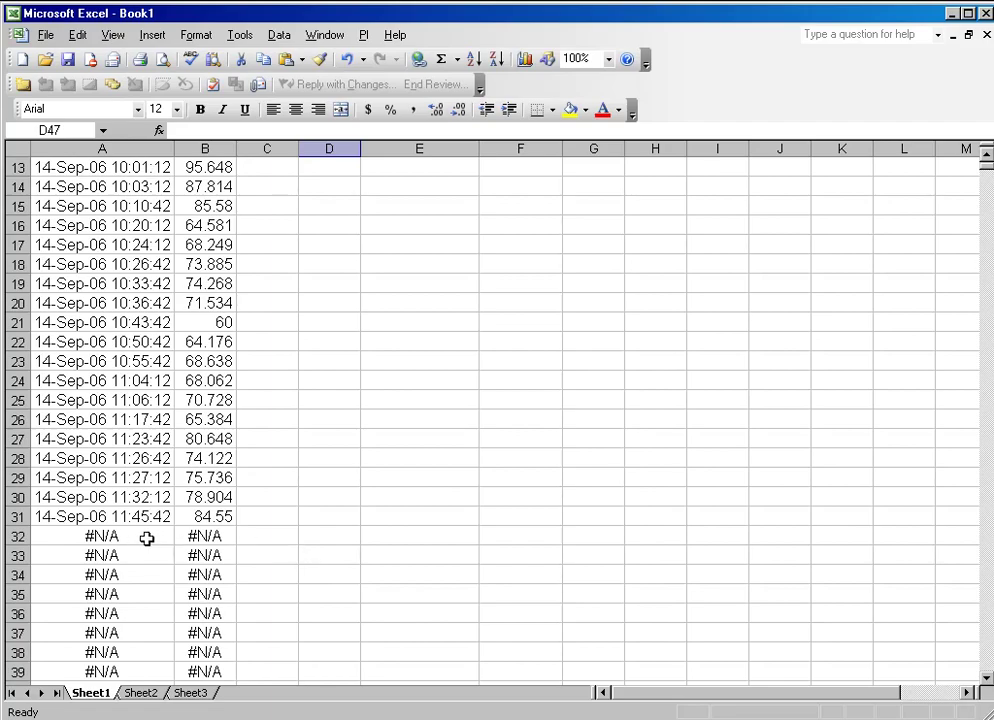
scroll(310, 560, "up", 4)
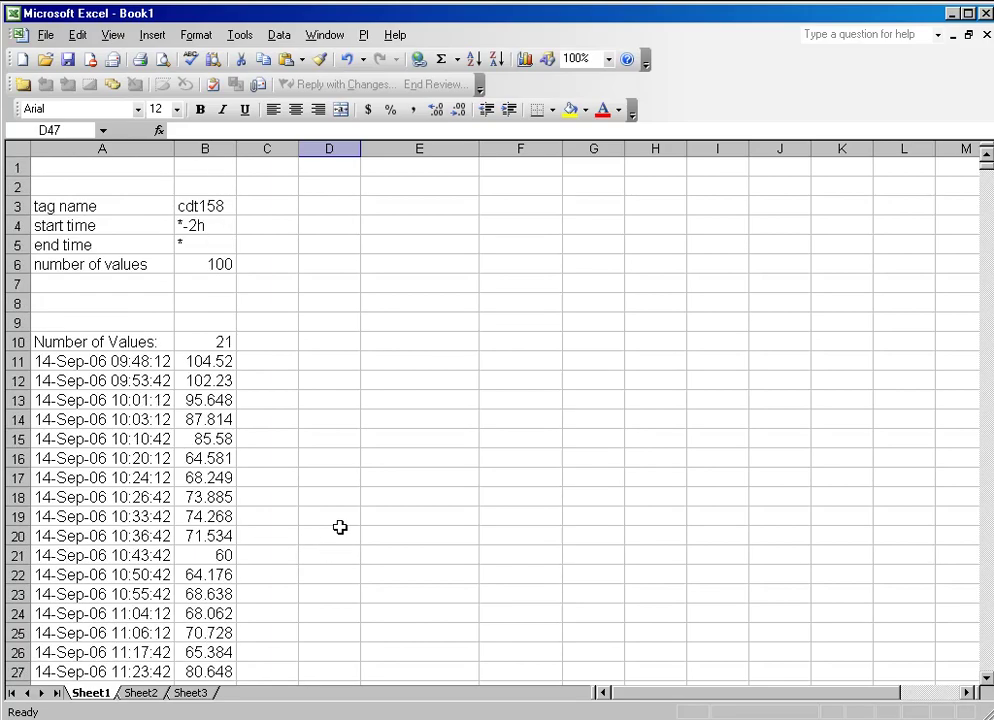